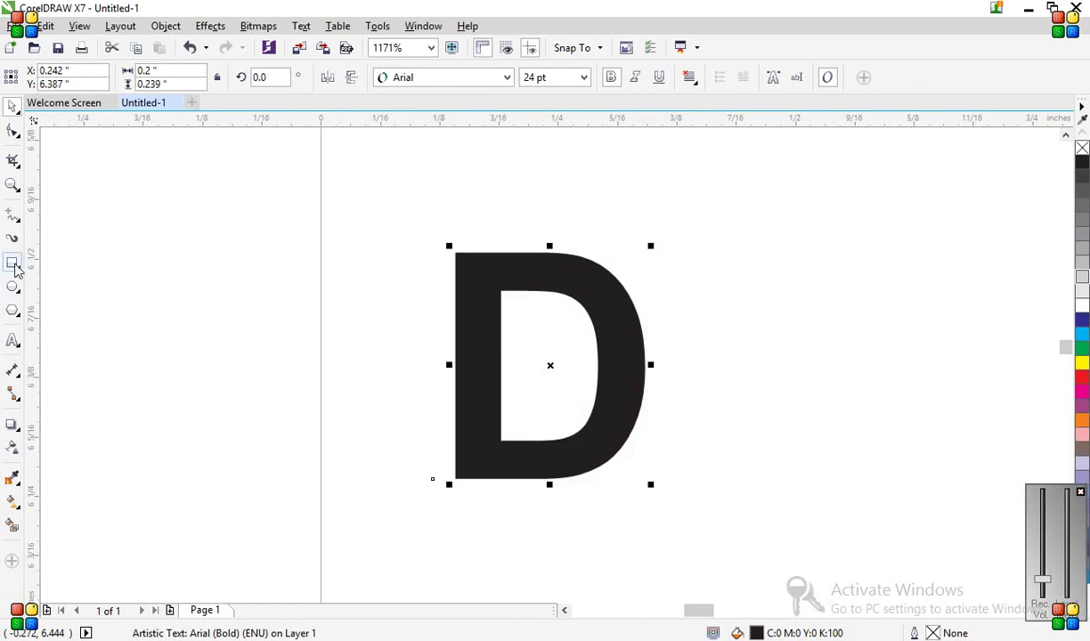
Draw a rectangle about 0.284 by 0.061 inches across the top of the letter D and add three evenly spaced copies below it.
drag(413, 227, 683, 285)
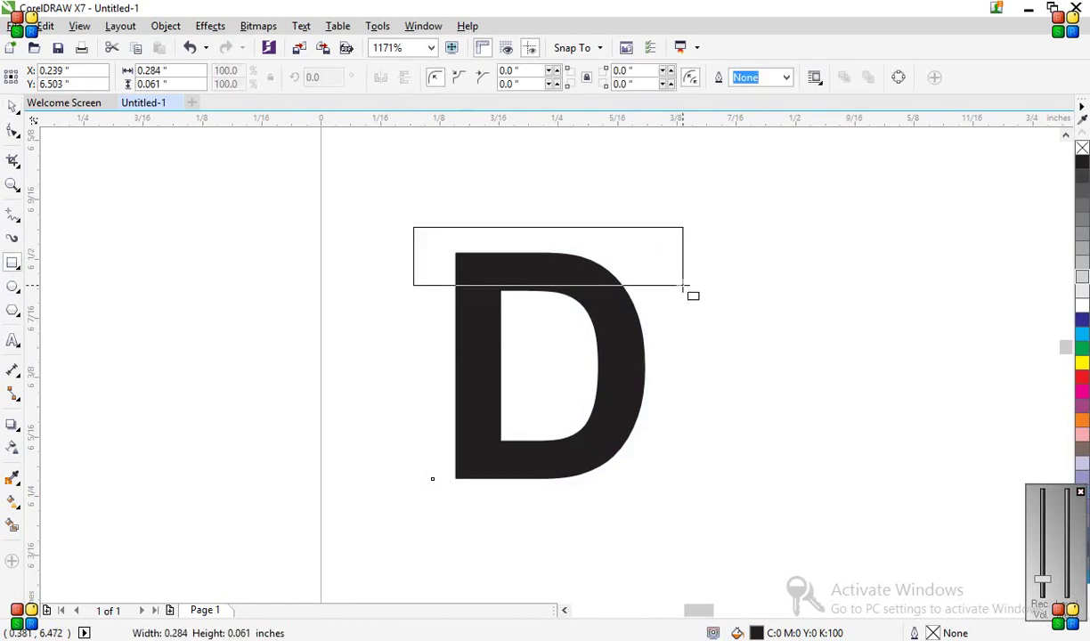
drag(552, 260, 561, 340)
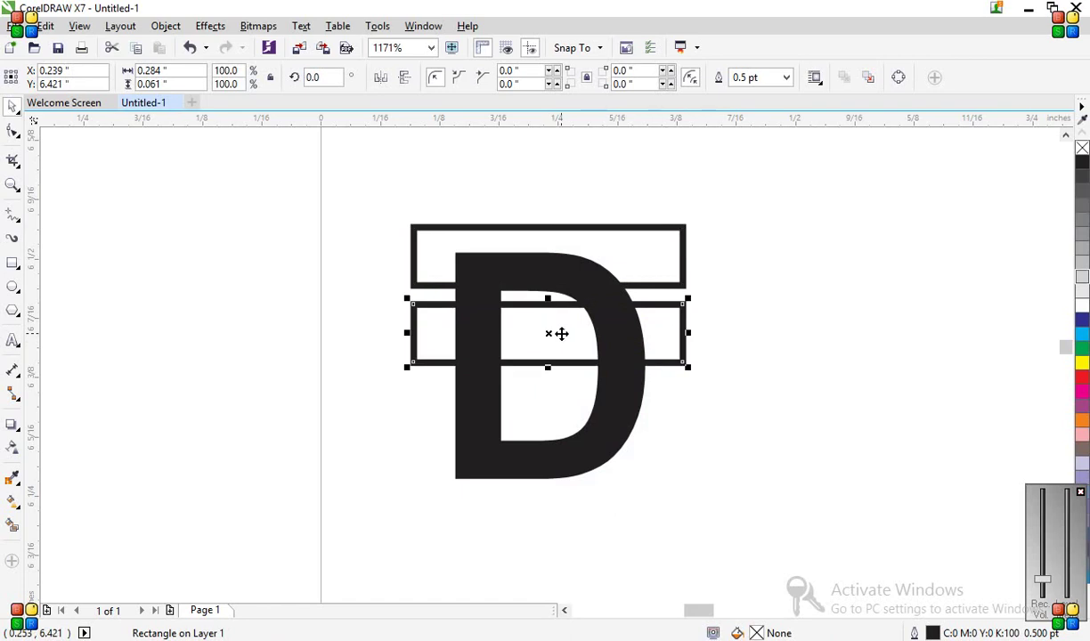
key(ctrl+d)
key(ctrl+d)
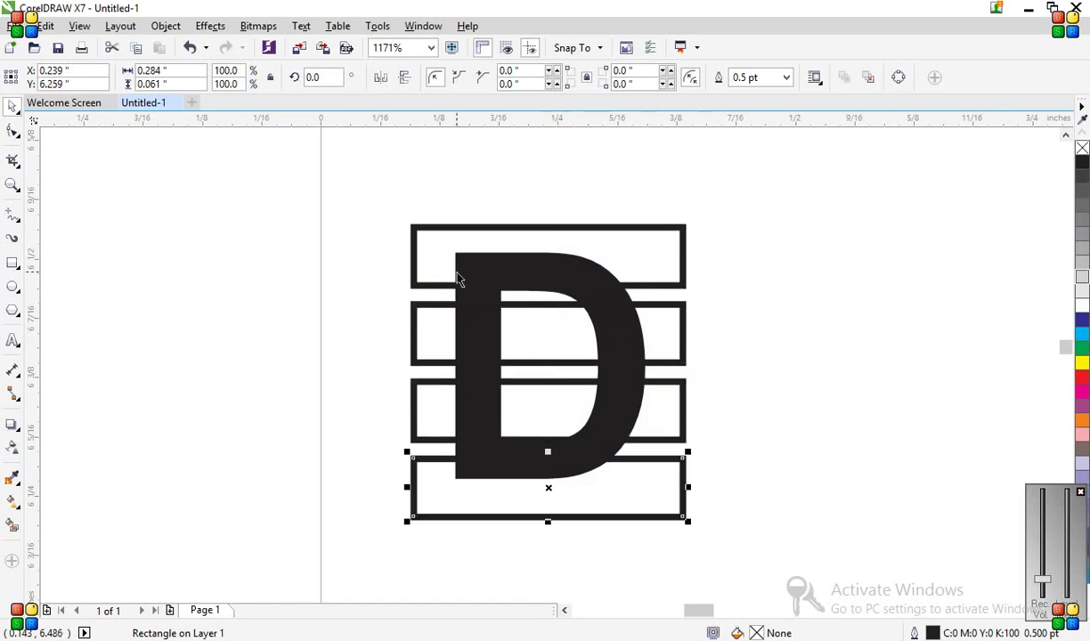
Smart-fill the six regions where the rectangles overlap the letter D, creating separate segments in each strip.
key(F4)
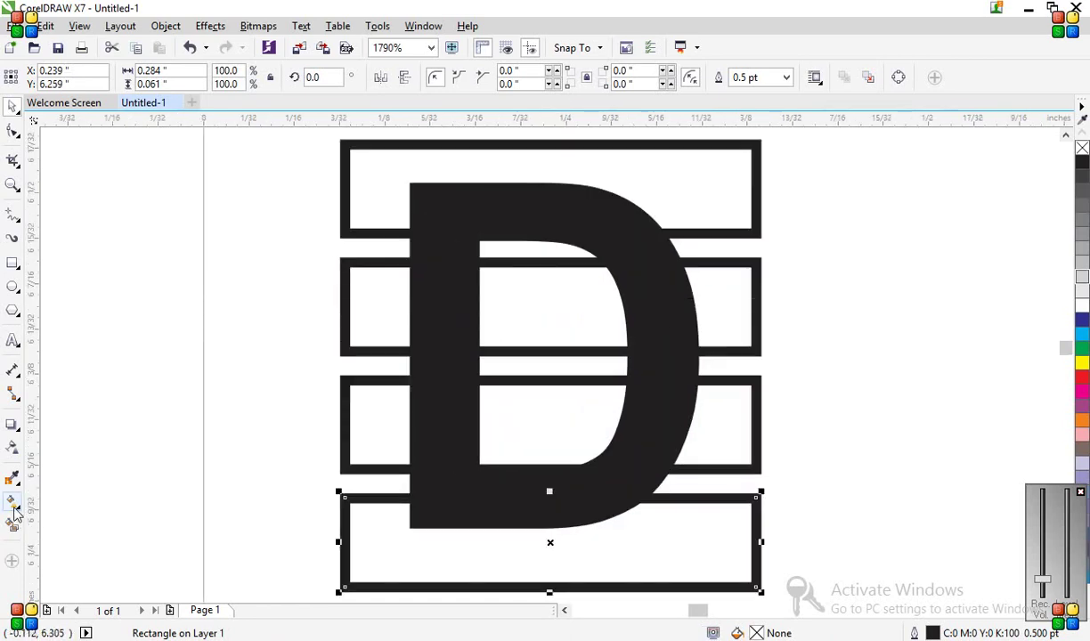
click(12, 525)
click(445, 216)
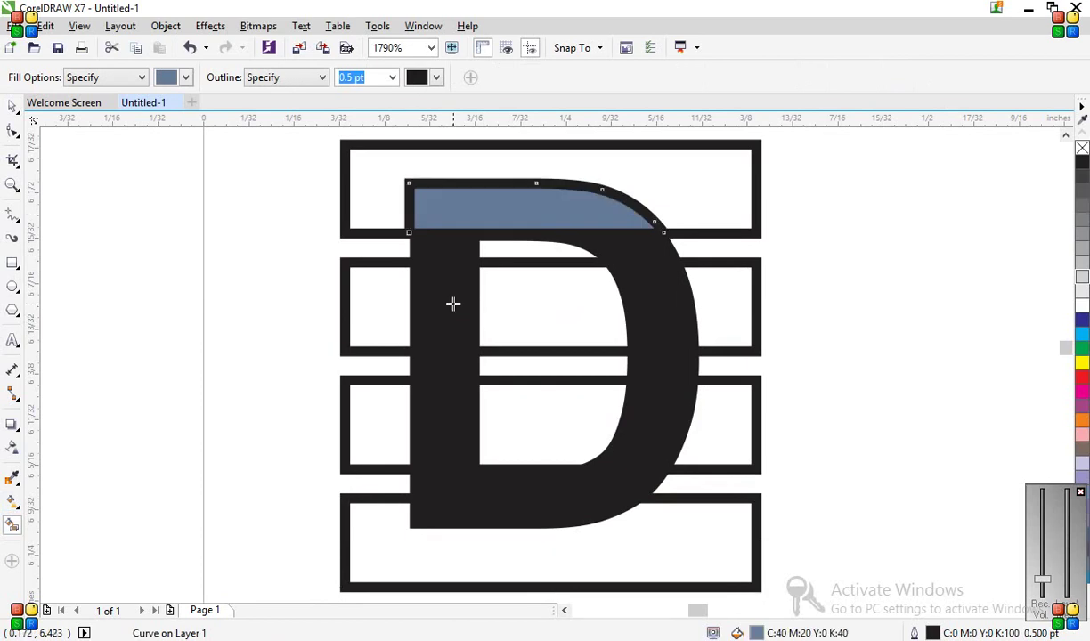
click(450, 302)
click(444, 414)
click(456, 514)
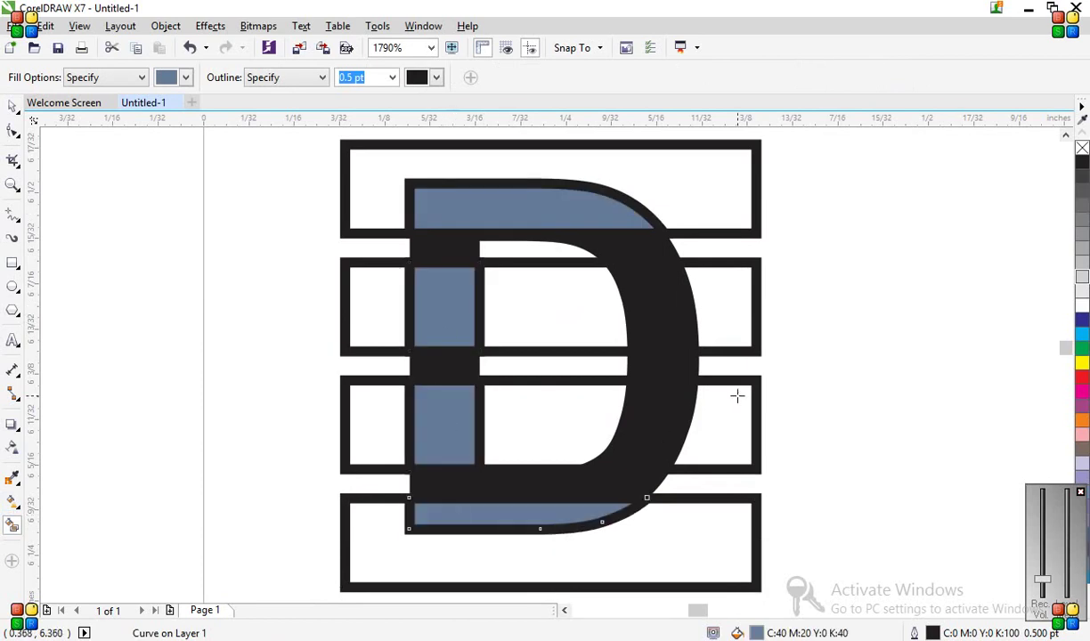
click(623, 429)
click(657, 327)
Delete the four rectangles and the original black letter, leaving only the six filled segments.
key(space)
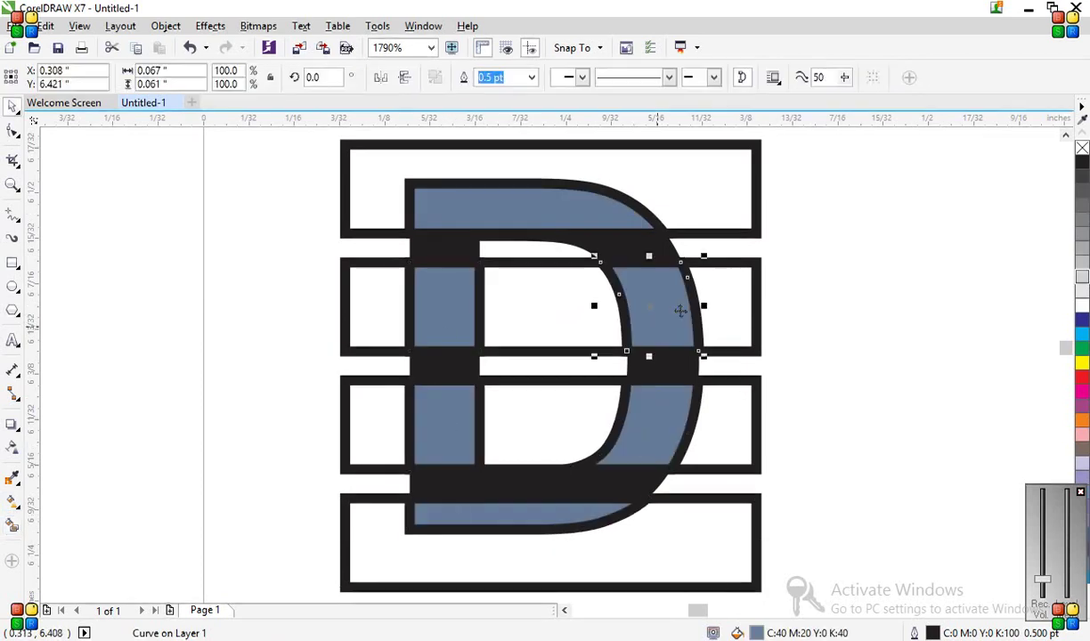
click(739, 261)
key(Delete)
click(712, 175)
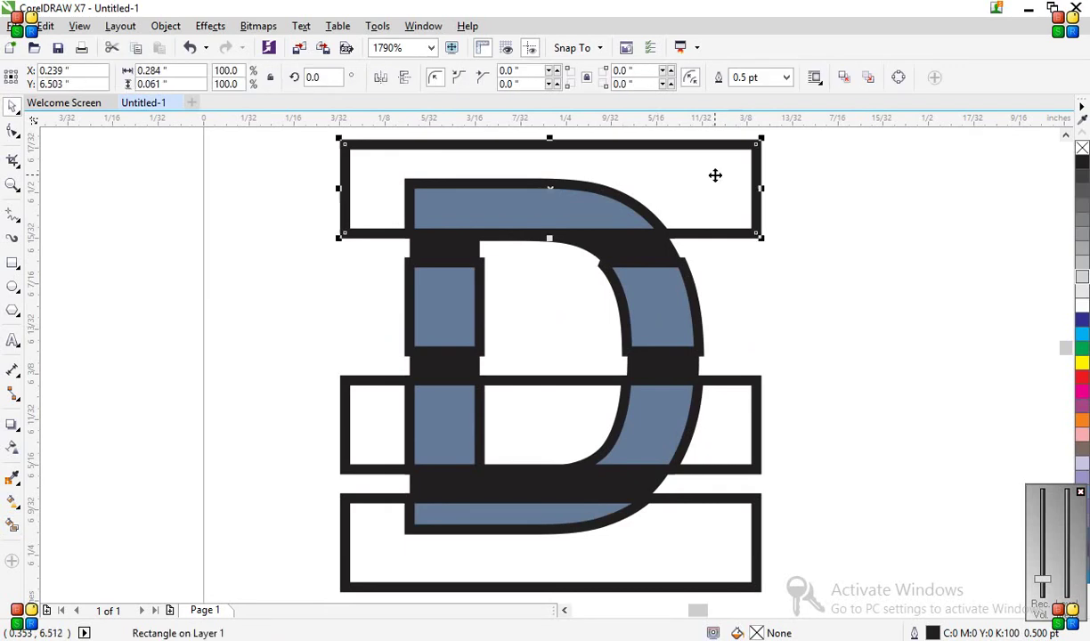
key(Delete)
click(718, 451)
key(Delete)
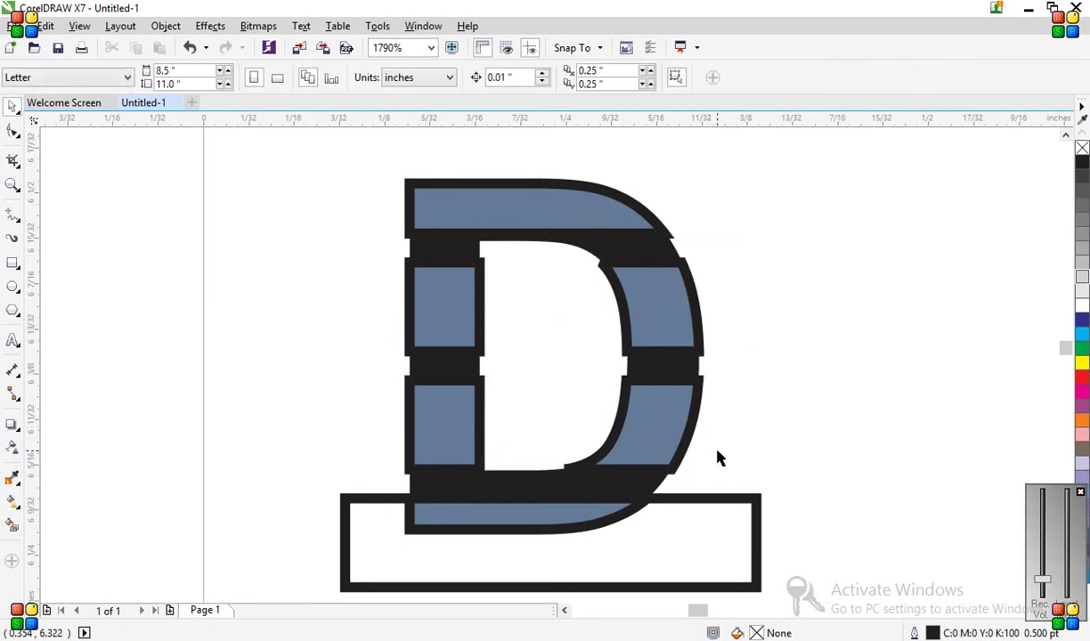
click(683, 552)
key(Delete)
click(651, 489)
key(Delete)
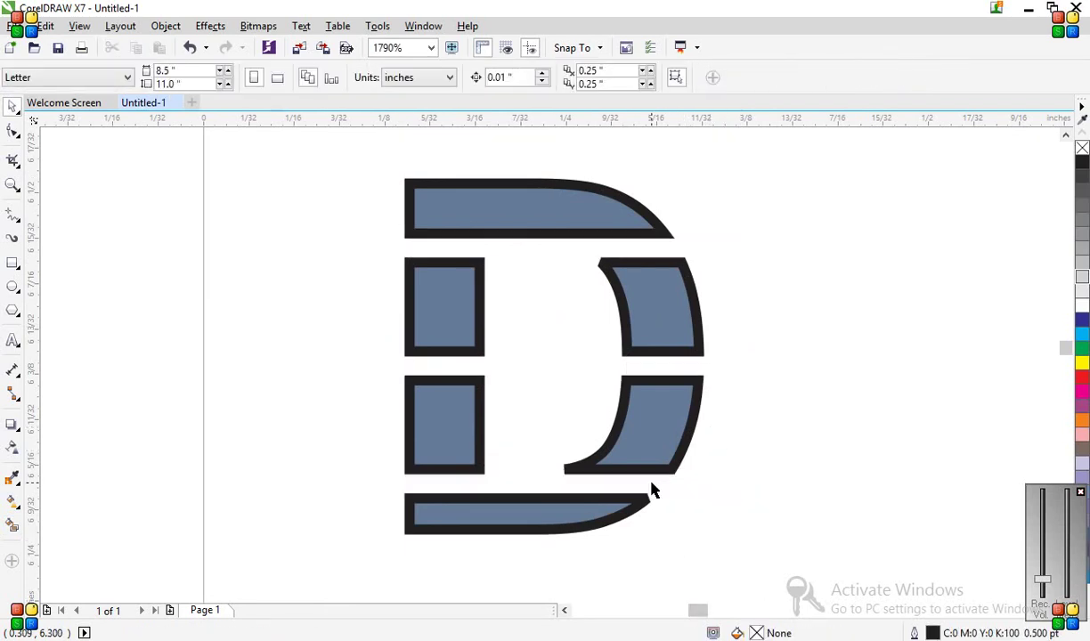
Remove the outline from all six letter segments and group them.
key(ctrl+a)
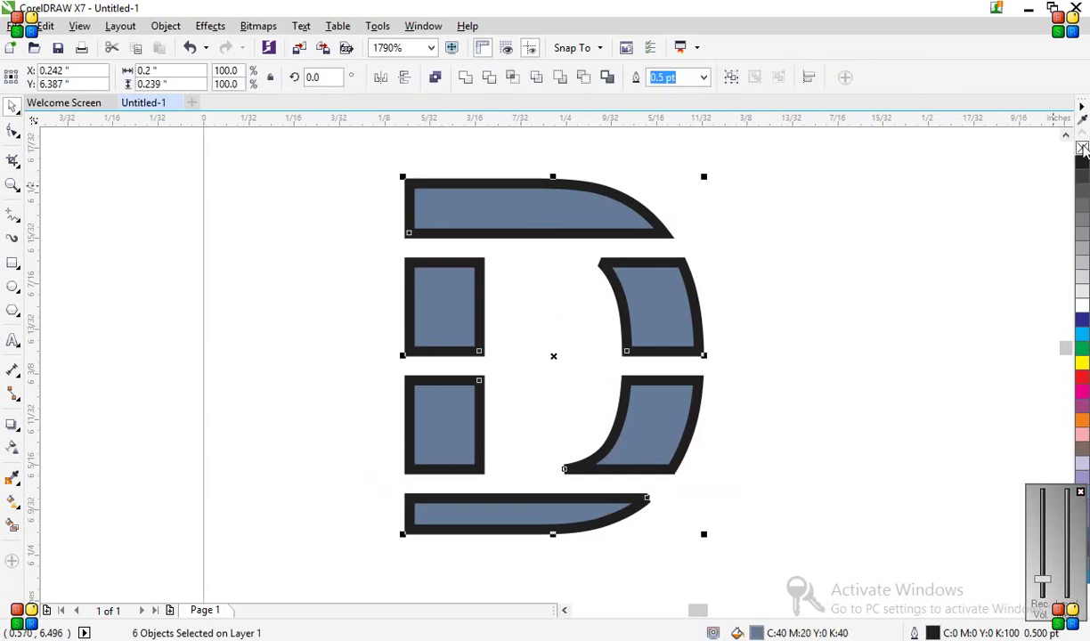
right_click(1082, 148)
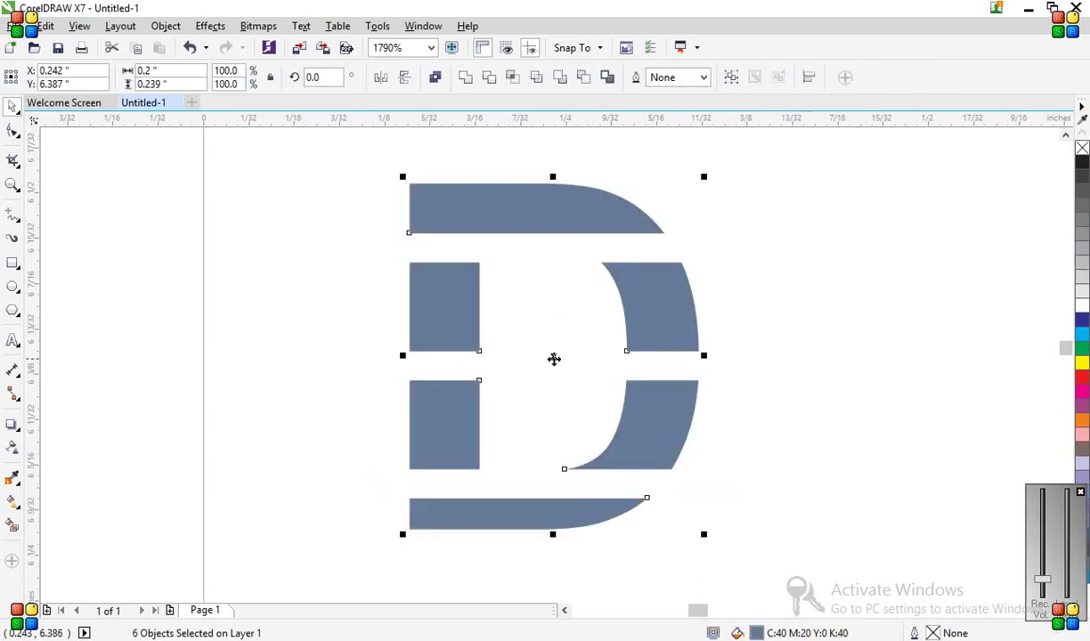
key(ctrl+g)
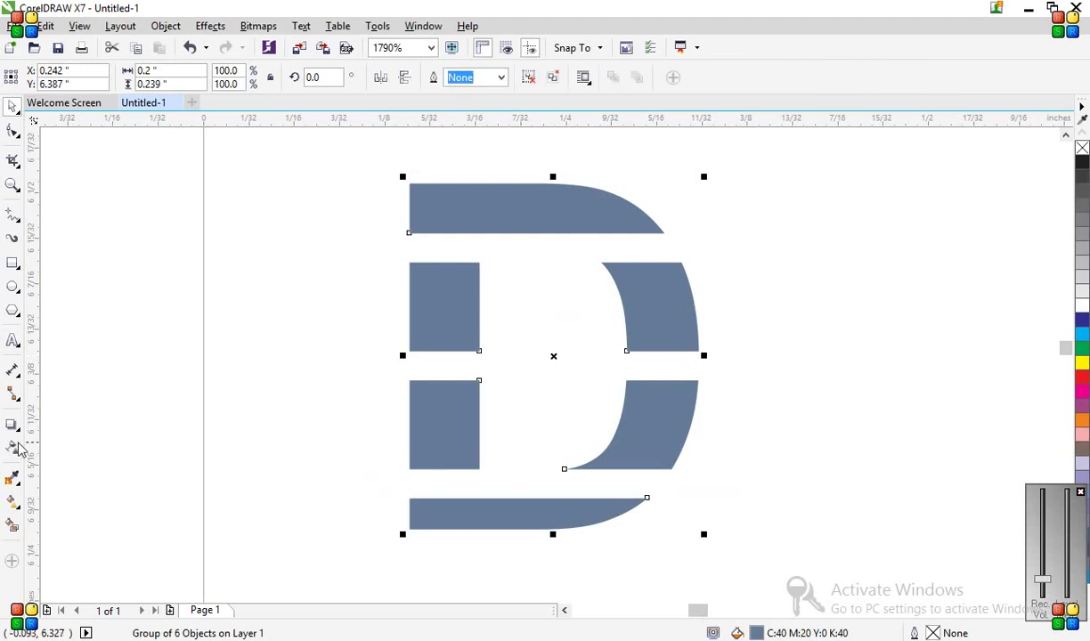
Extrude the grouped letter segments toward the upper left, with the vanishing point at about -0.212 by 0.08 inches.
click(18, 434)
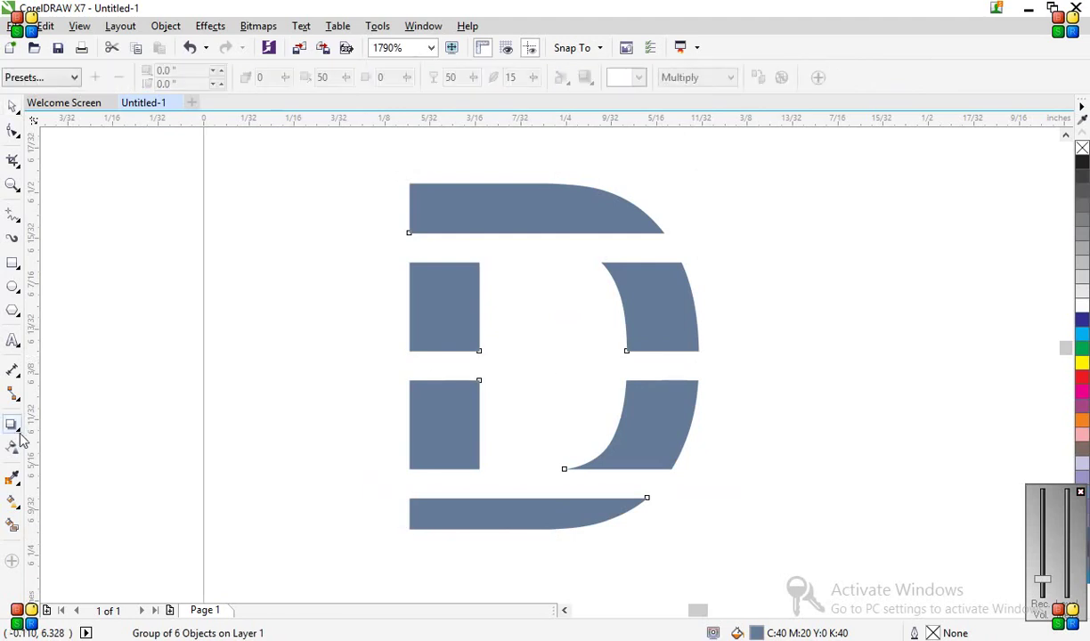
click(38, 498)
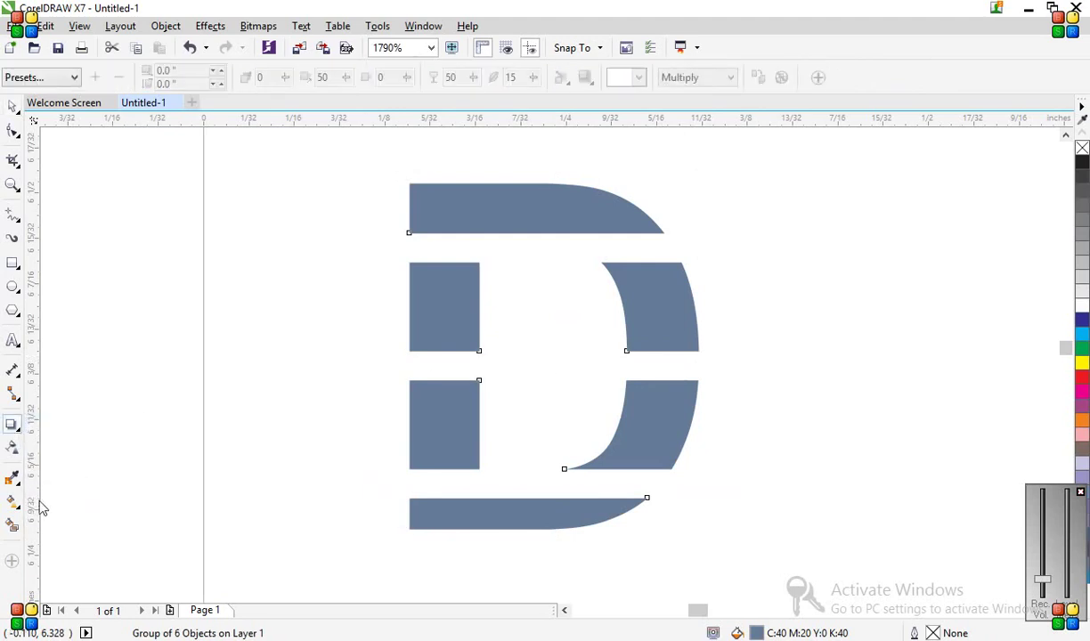
click(19, 434)
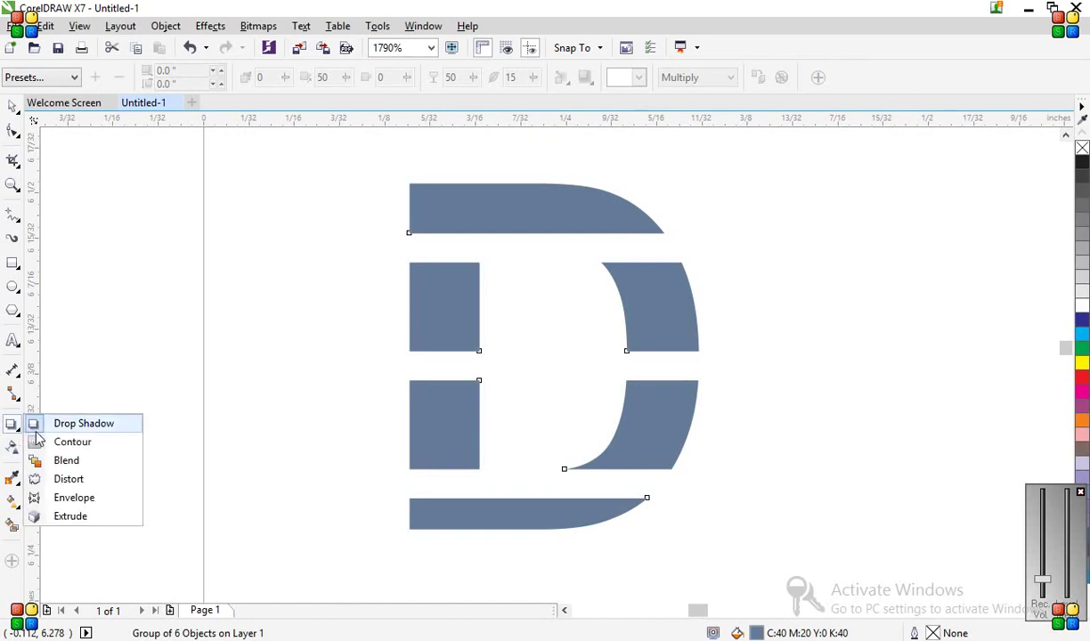
click(57, 517)
drag(458, 358, 247, 240)
key(space)
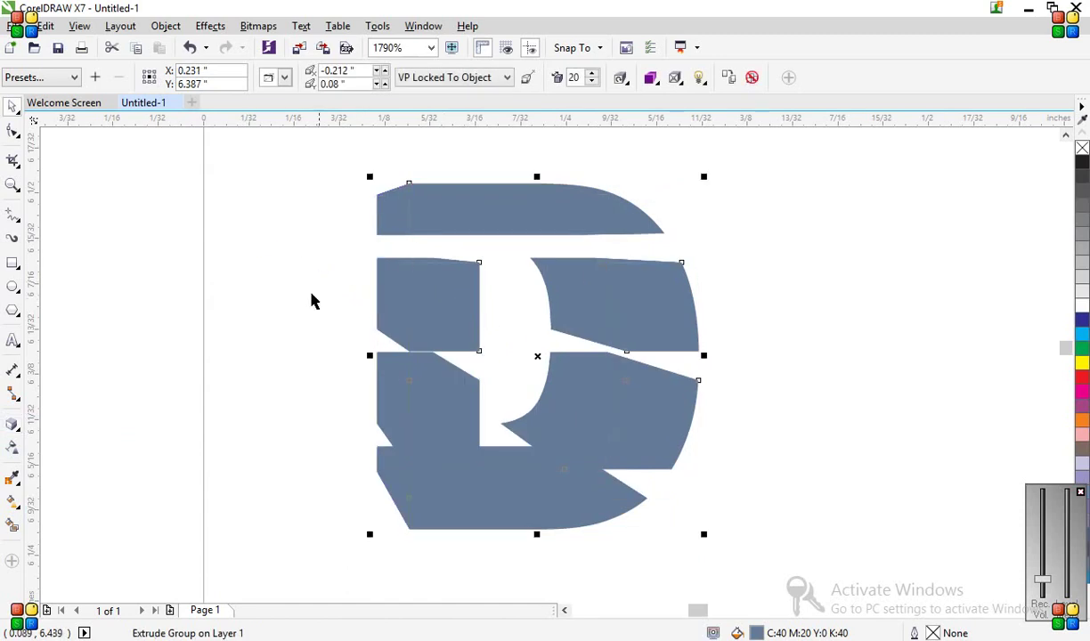
Break the extrude group apart and ungroup all the front faces and extruded side faces.
right_click(377, 299)
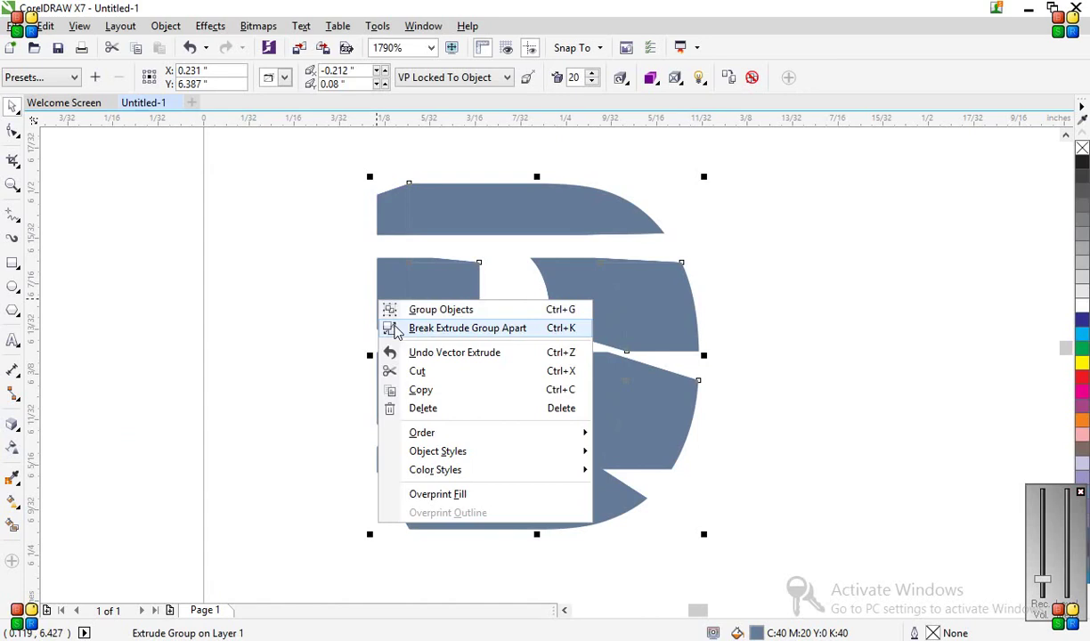
click(395, 327)
click(489, 296)
click(440, 303)
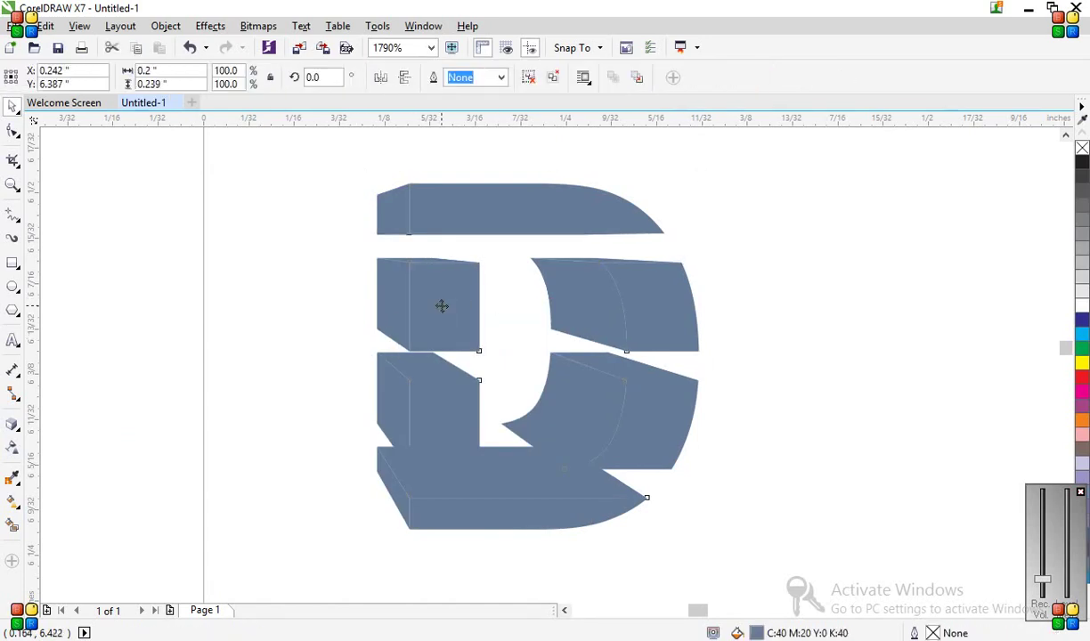
right_click(442, 305)
click(286, 321)
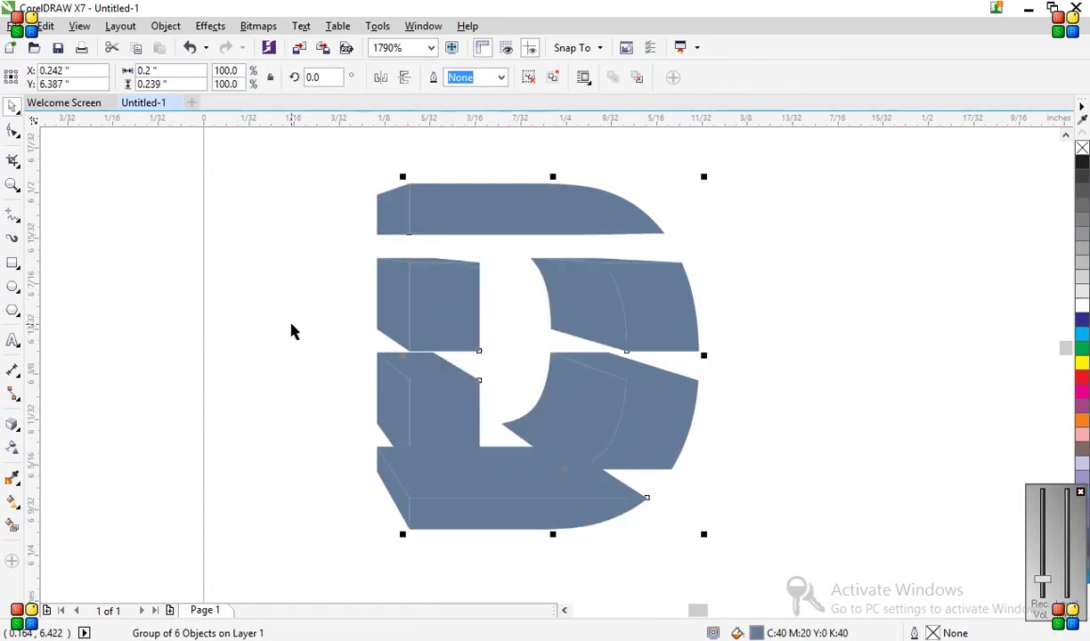
click(286, 321)
click(385, 303)
right_click(387, 303)
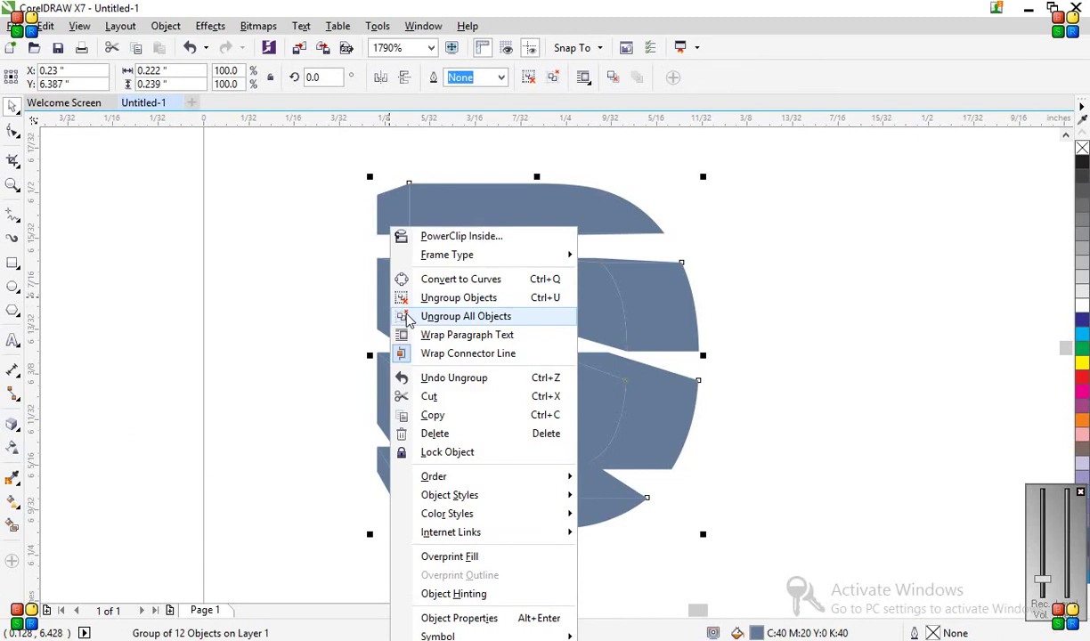
click(401, 314)
click(304, 296)
Apply a linear fountain fill along the front face of the letter's top segment, ending at its curved right tip.
scroll(389, 294, up, 1)
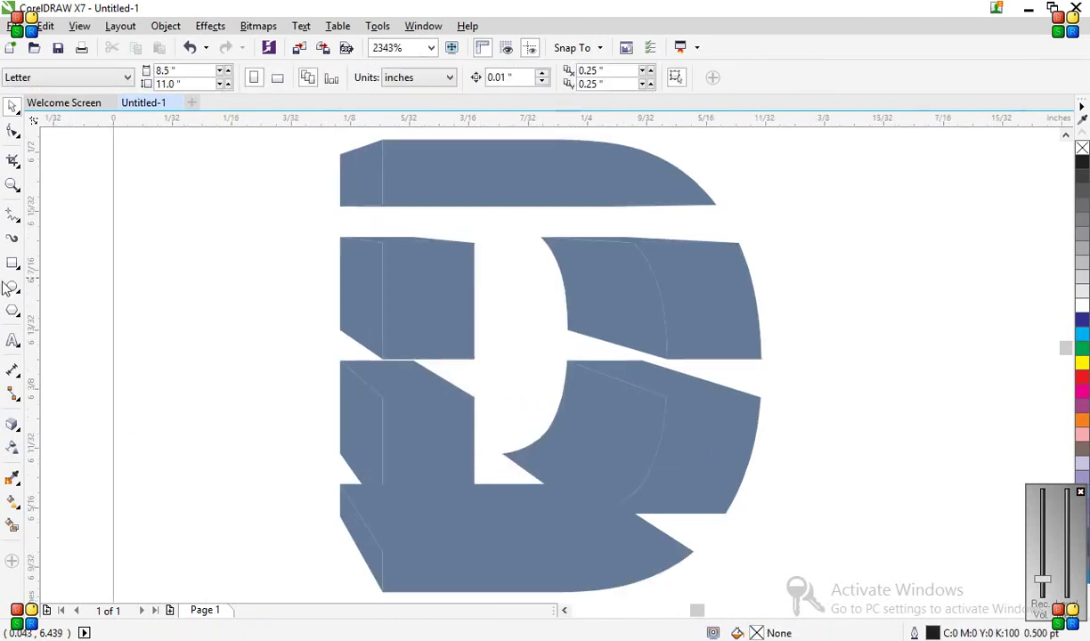
click(11, 503)
click(504, 197)
drag(536, 194, 728, 257)
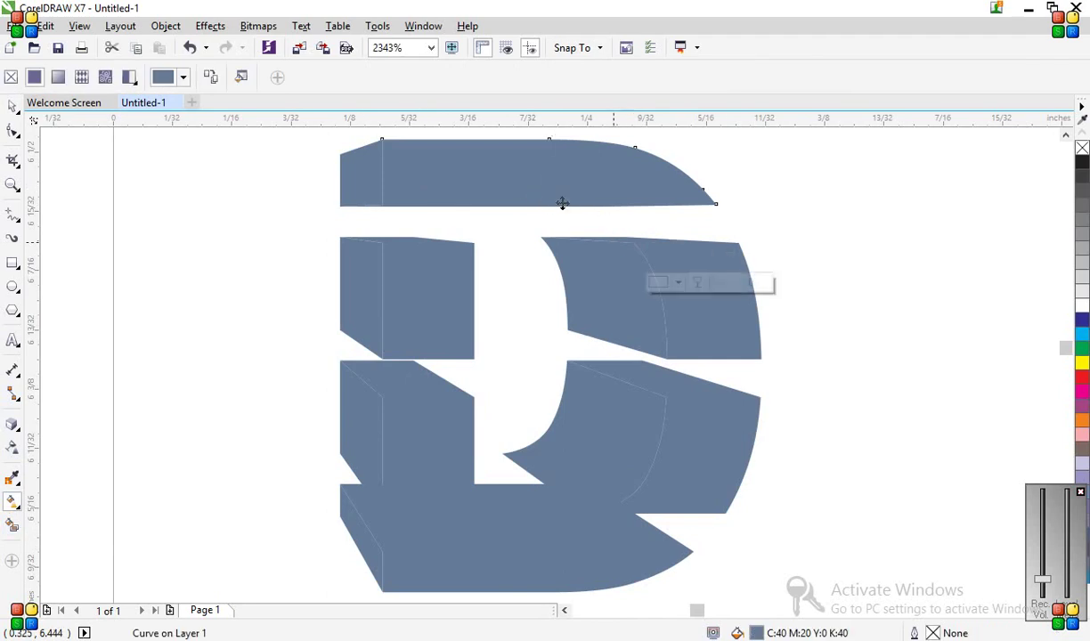
drag(685, 160, 419, 166)
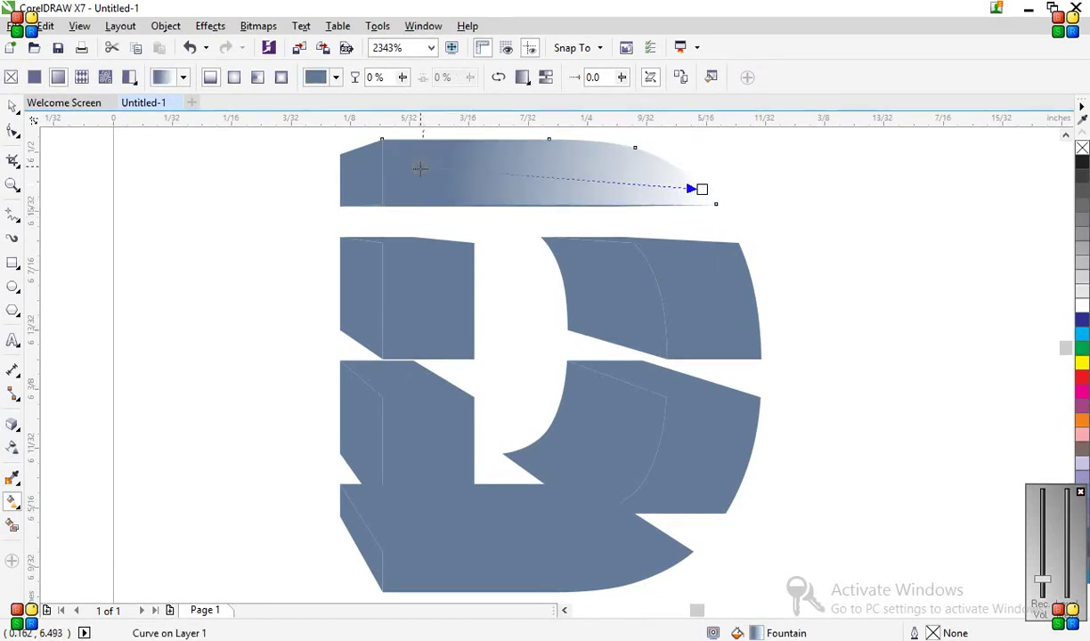
drag(700, 188, 712, 191)
Set the top segment's gradient to run from dark blue at the start to cyan at the curved end.
click(711, 191)
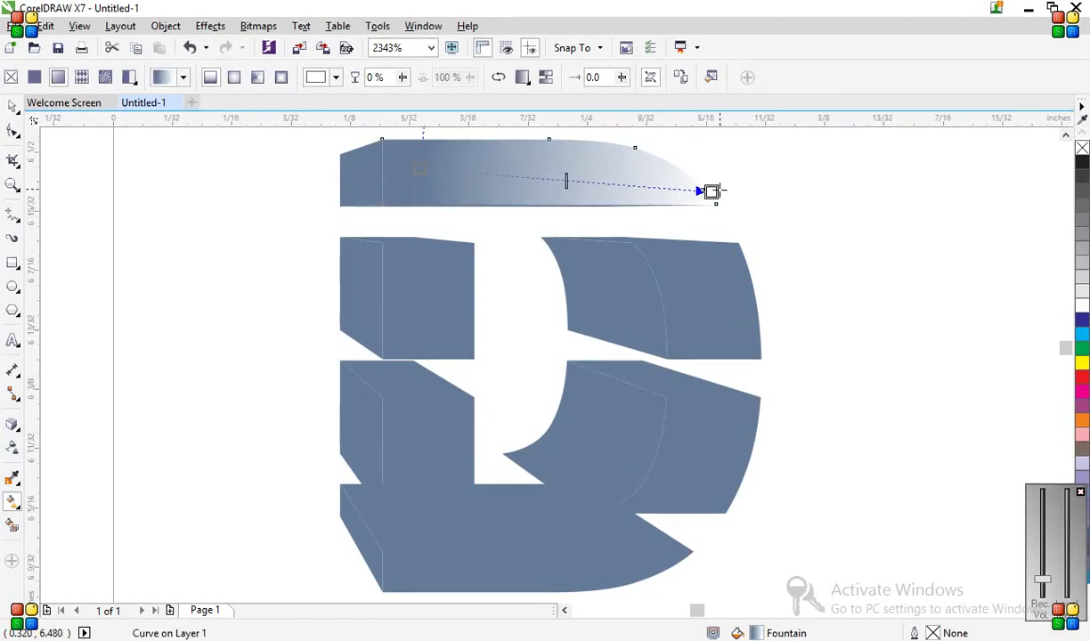
click(1082, 336)
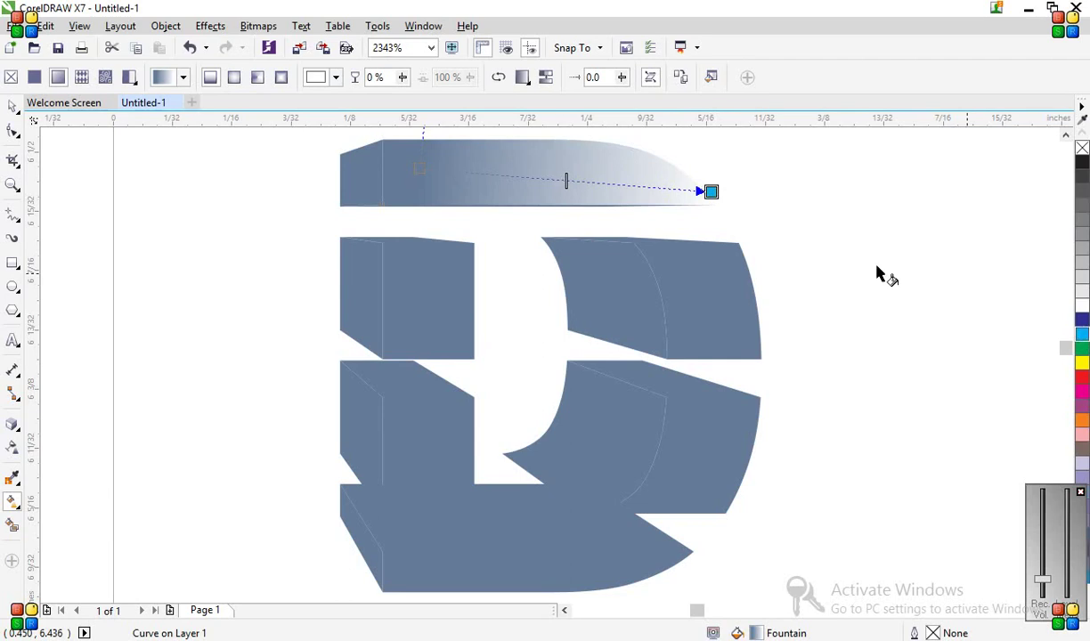
click(417, 169)
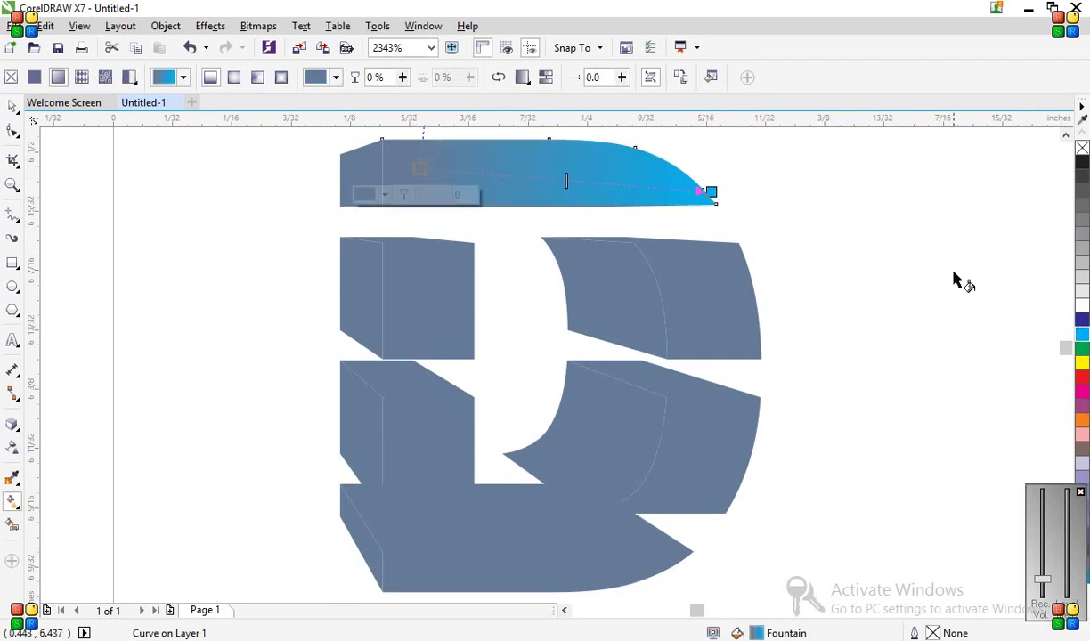
click(1082, 323)
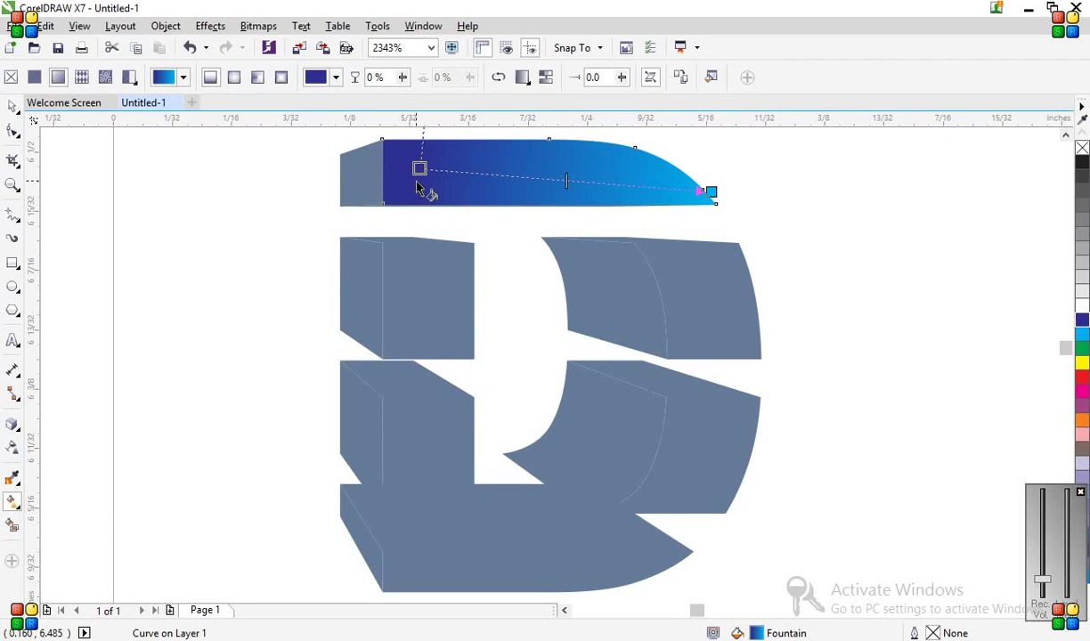
Copy the blue-to-cyan gradient from the top segment's front face to its extruded left side face.
key(space)
click(369, 166)
key(g)
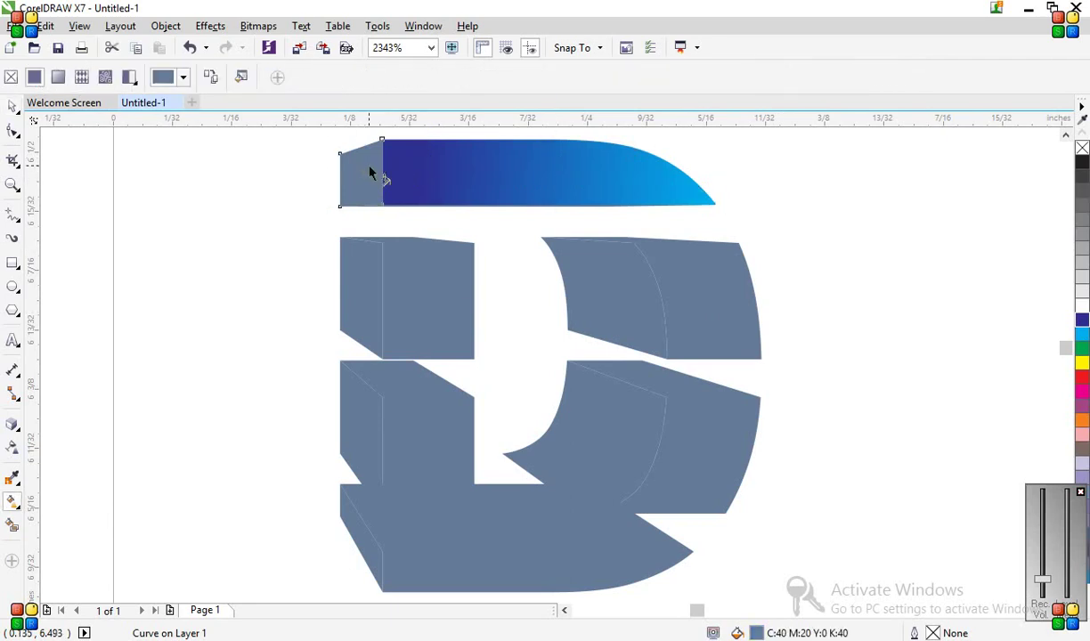
drag(355, 165, 175, 212)
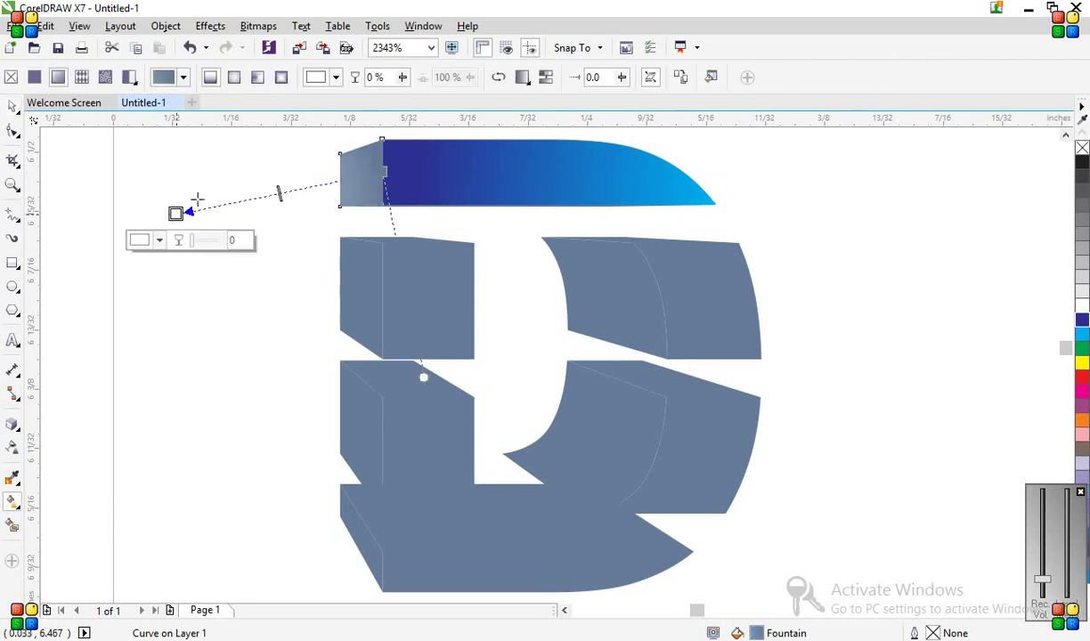
click(679, 79)
click(580, 167)
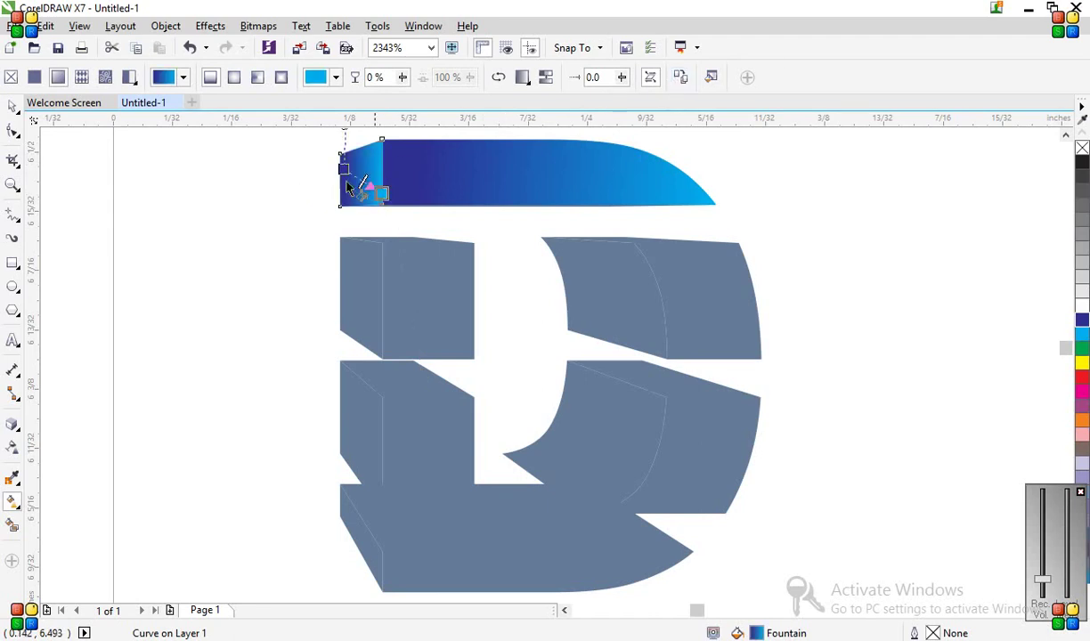
Redirect the side face's gradient so dark blue starts at the upper right and cyan ends just beyond the lower left edge.
drag(345, 169, 257, 224)
drag(381, 182, 408, 168)
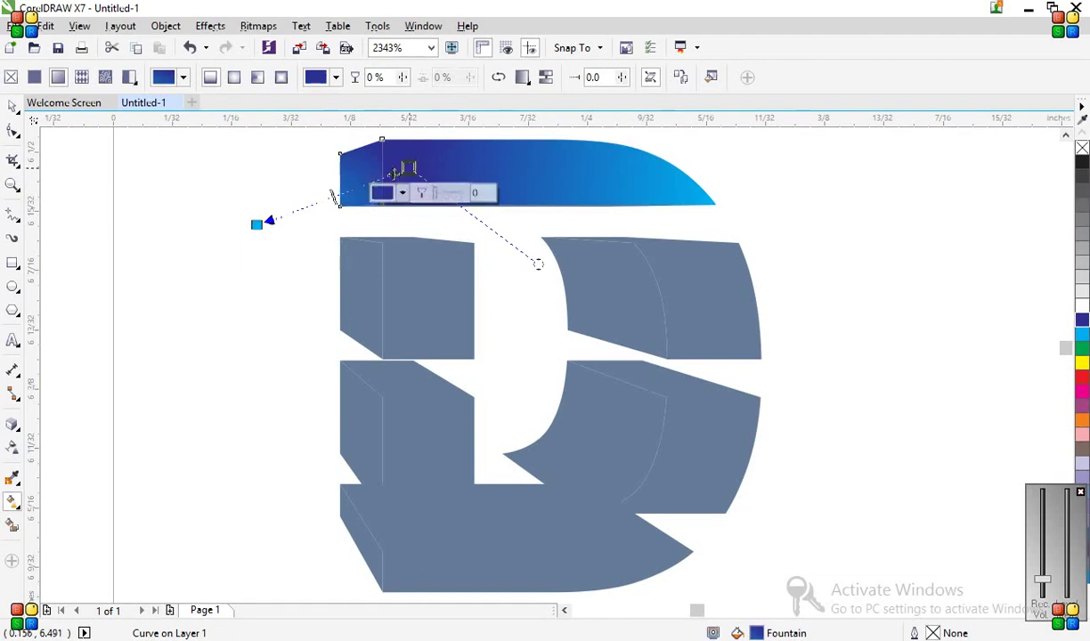
drag(257, 224, 315, 202)
key(space)
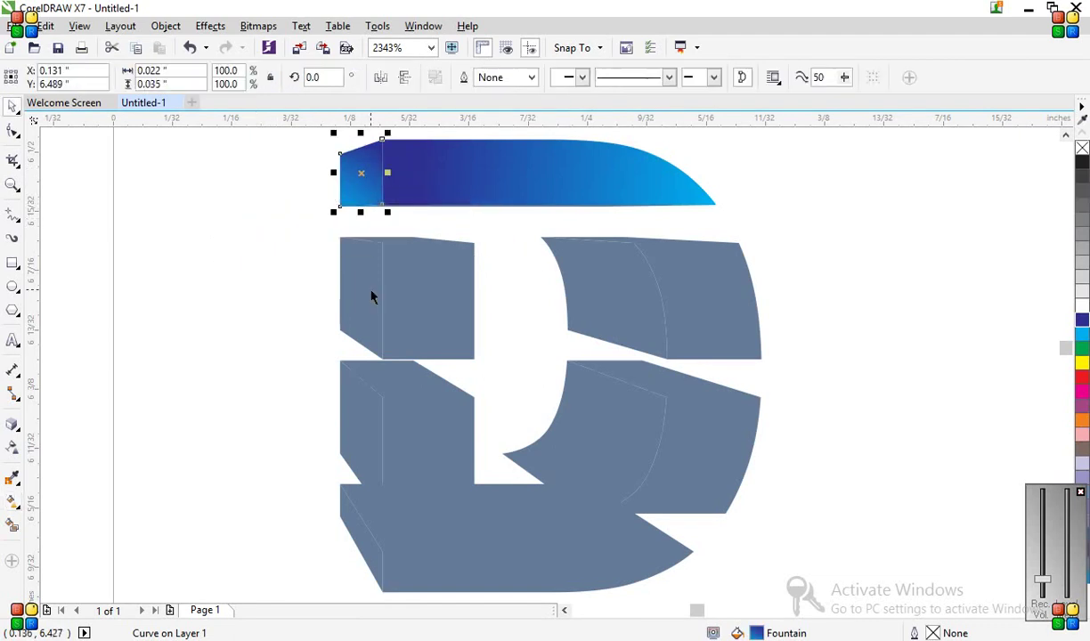
Copy the top side face's gradient to the extruded left side face of the lower-left stem segment.
click(369, 294)
click(363, 421)
key(g)
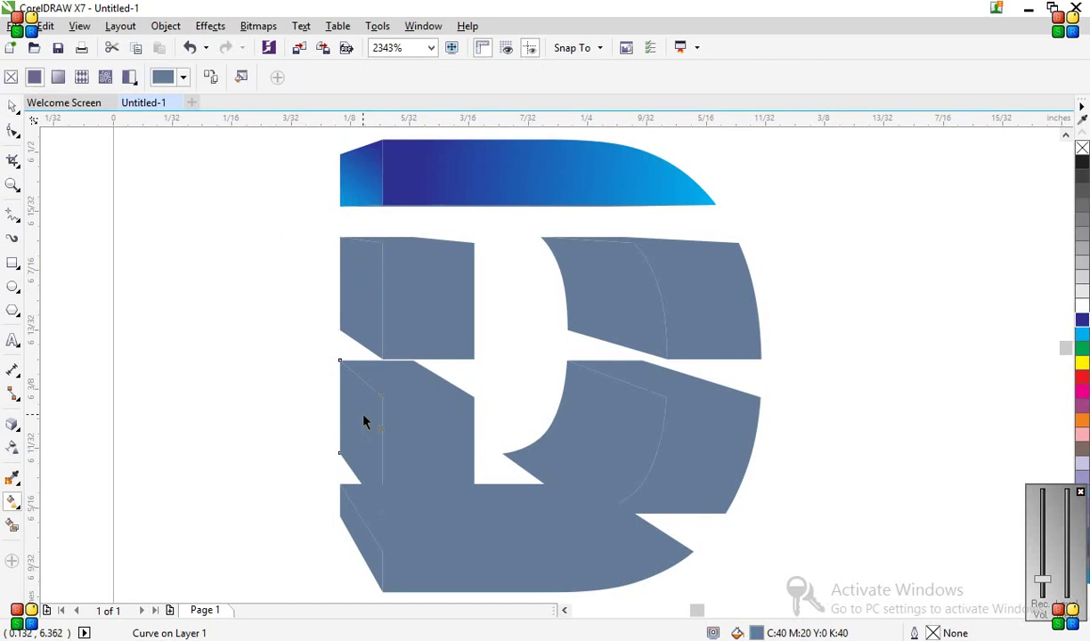
click(217, 78)
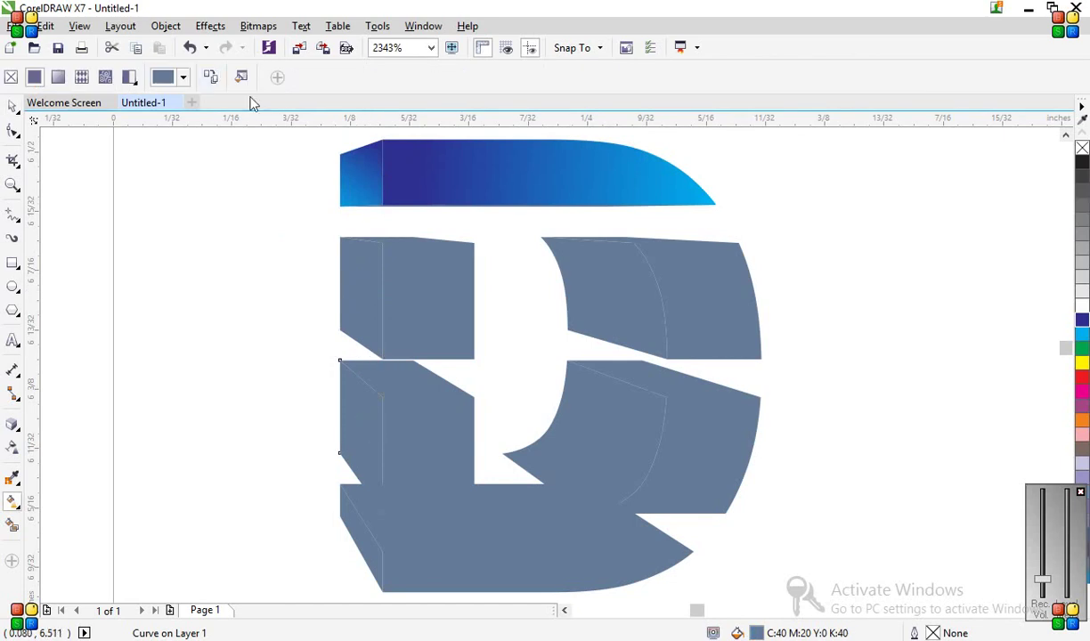
click(340, 163)
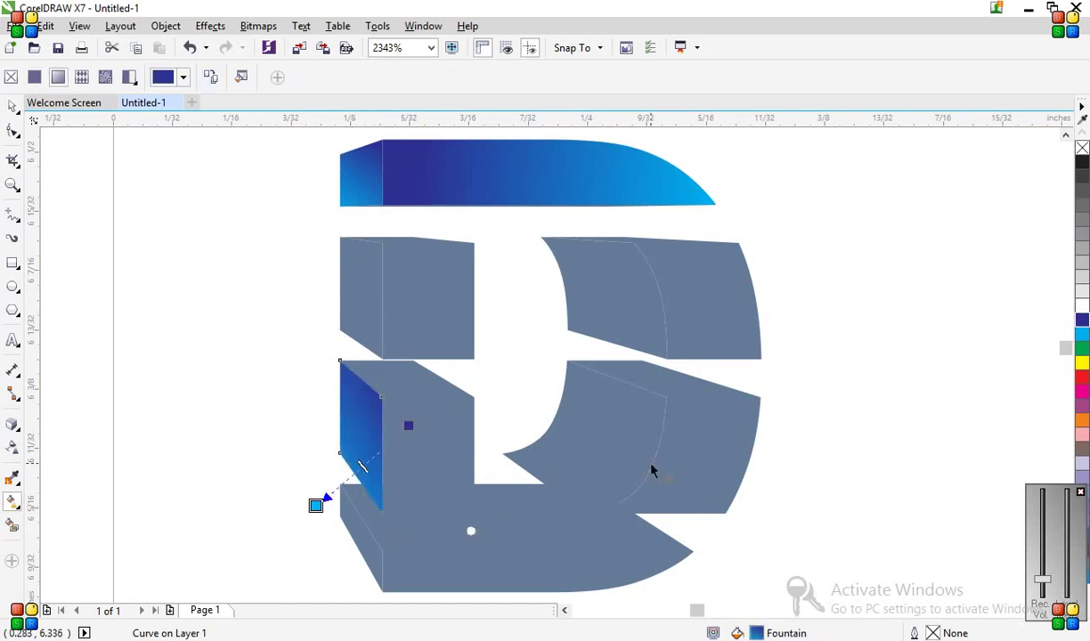
Copy the blue-to-cyan gradient from the lower-left stem segment's side face to the lower-right curved segment's inner side face.
click(674, 469)
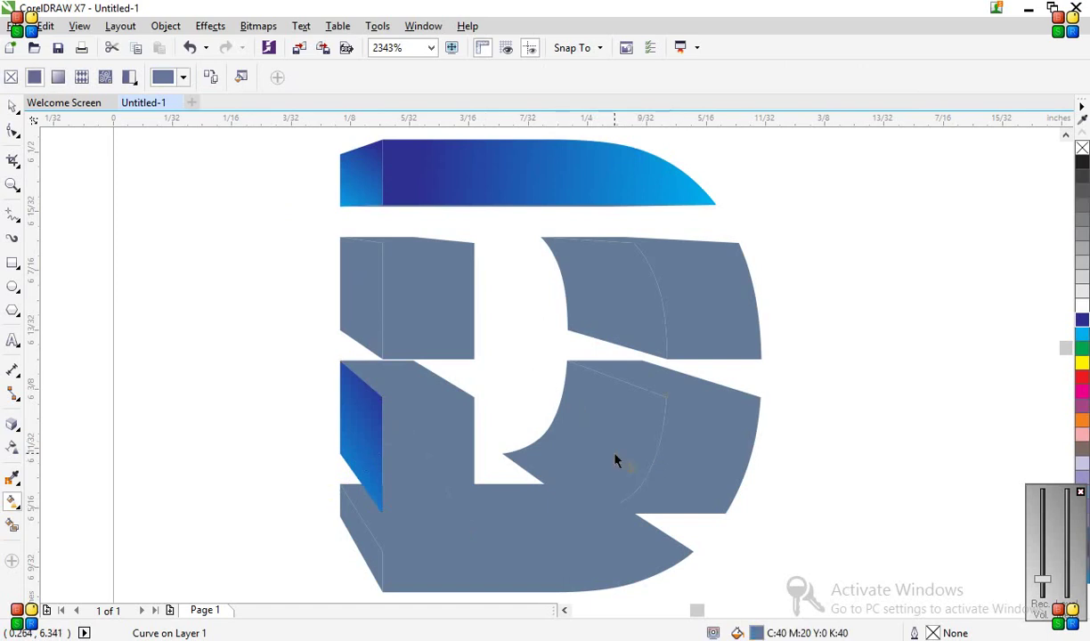
click(212, 79)
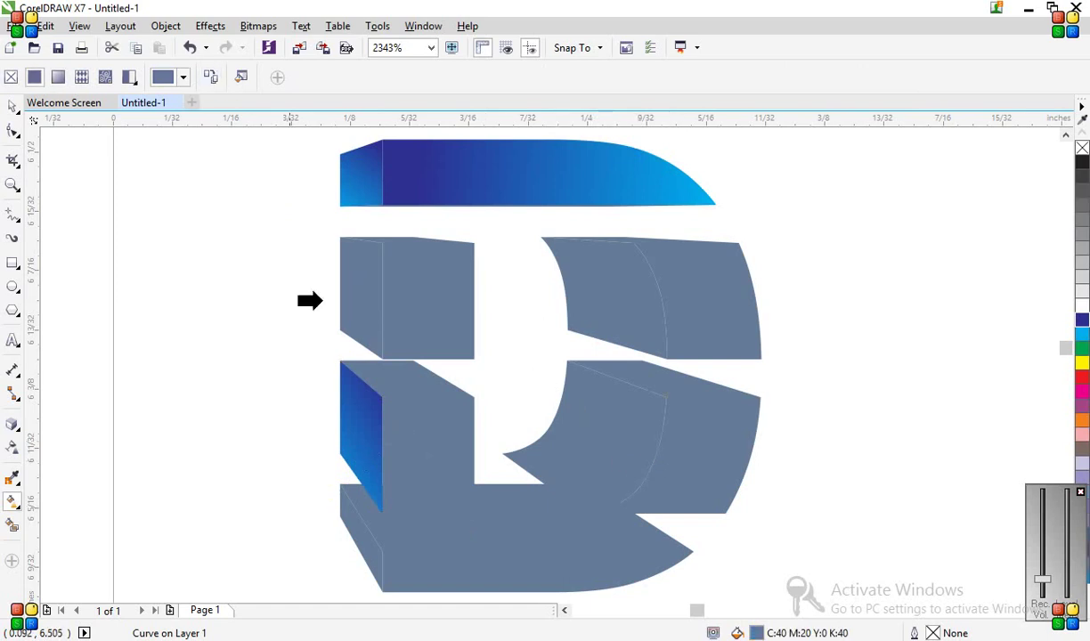
click(361, 449)
Copy the top segment's front-face gradient to the front face of the lower-right curved segment.
key(space)
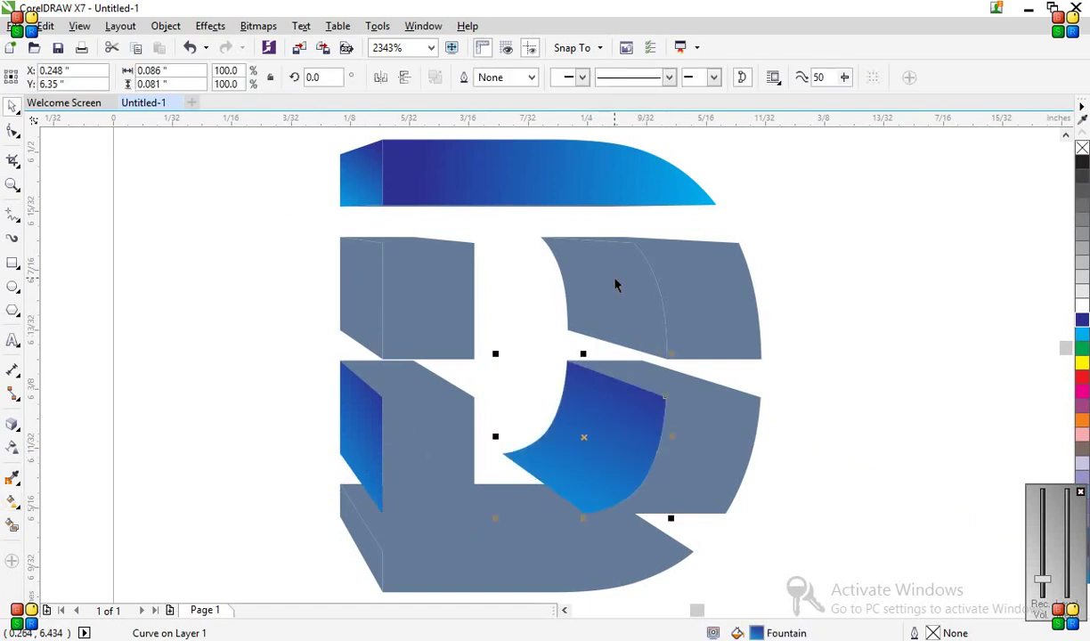
click(691, 269)
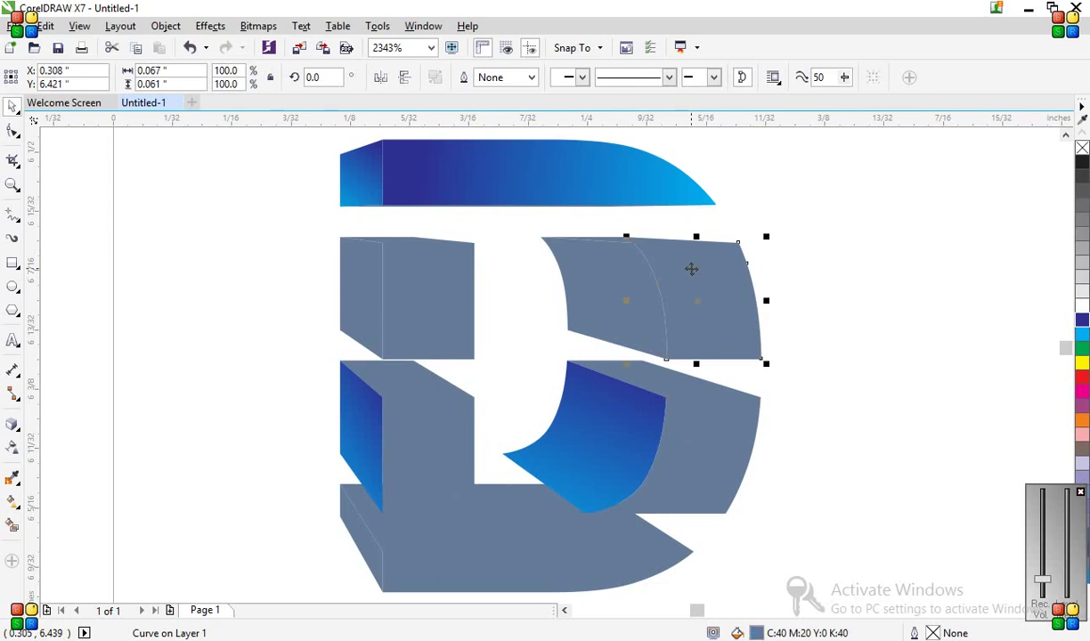
click(678, 439)
click(680, 439)
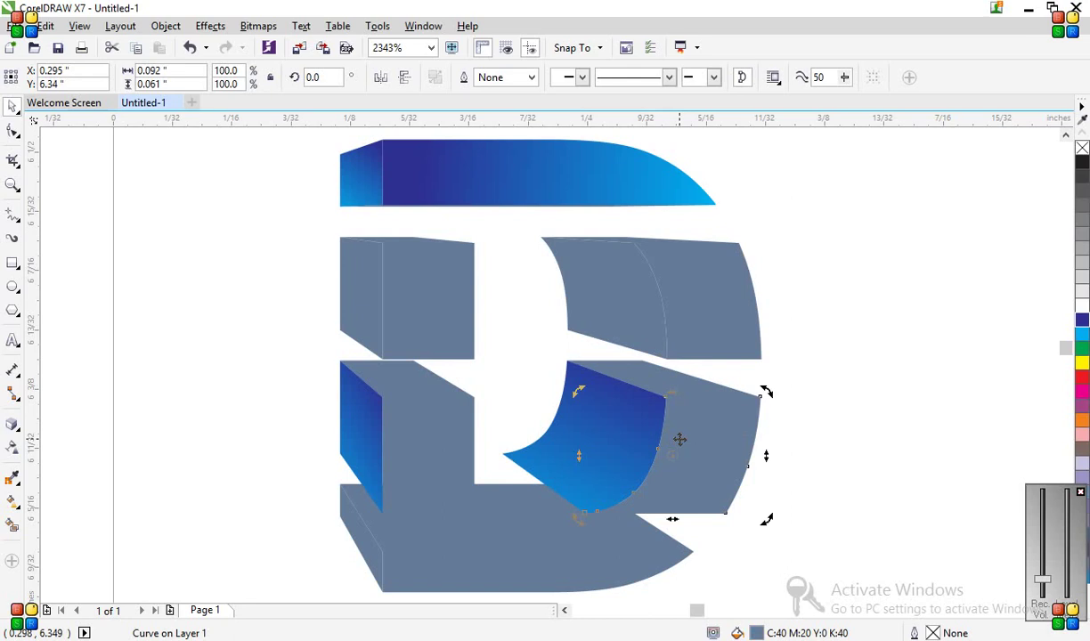
key(space)
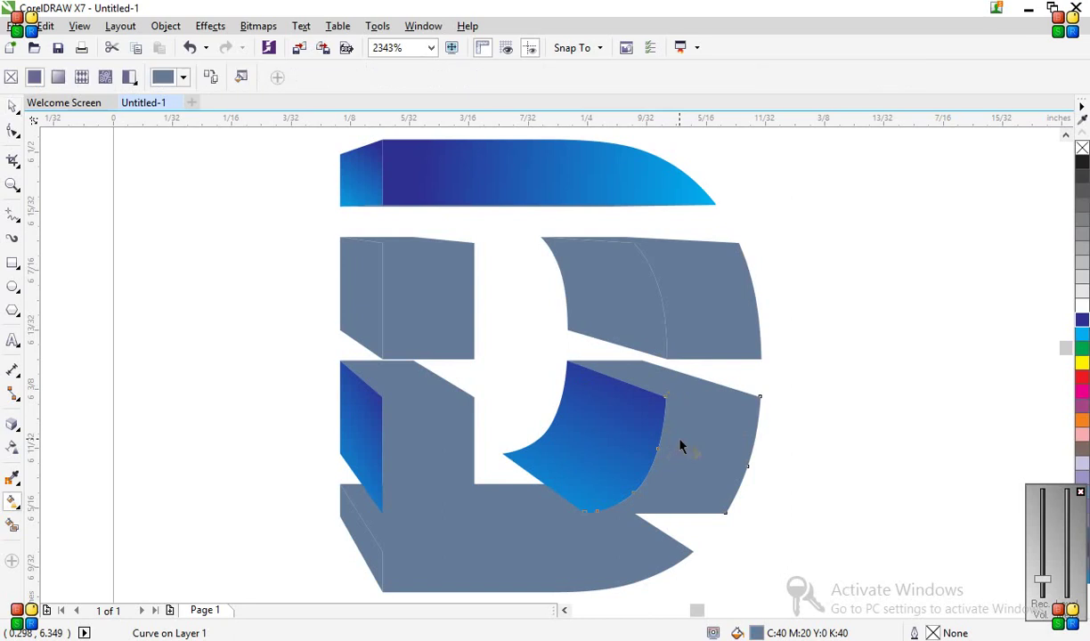
click(219, 79)
click(450, 161)
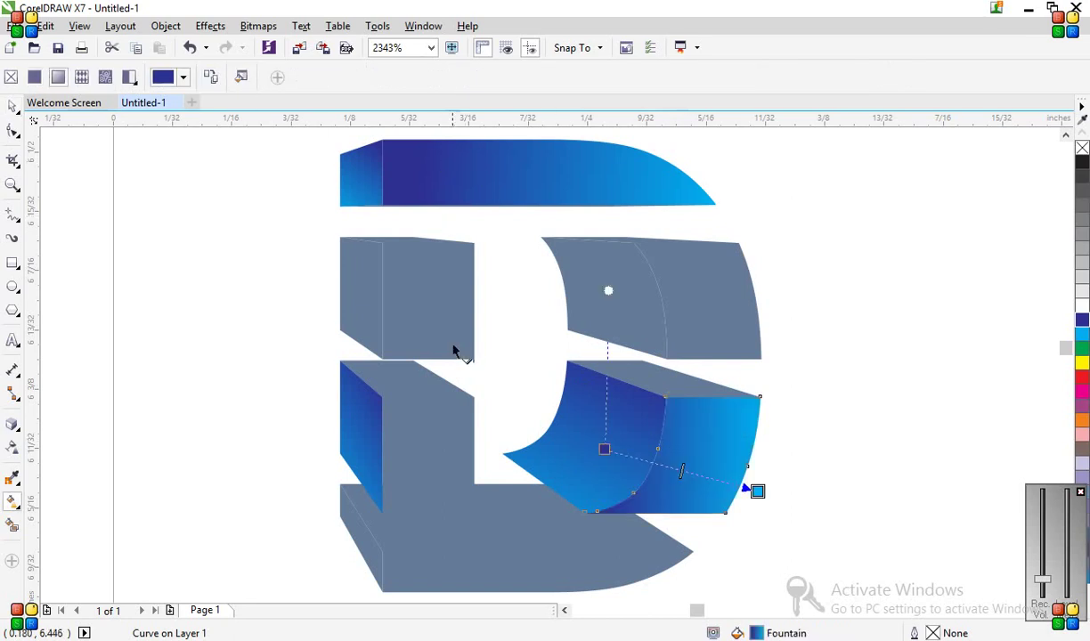
Copy the top segment's front-face gradient to the front faces of the lower-left stem segment and the bottom segment.
click(411, 500)
click(215, 77)
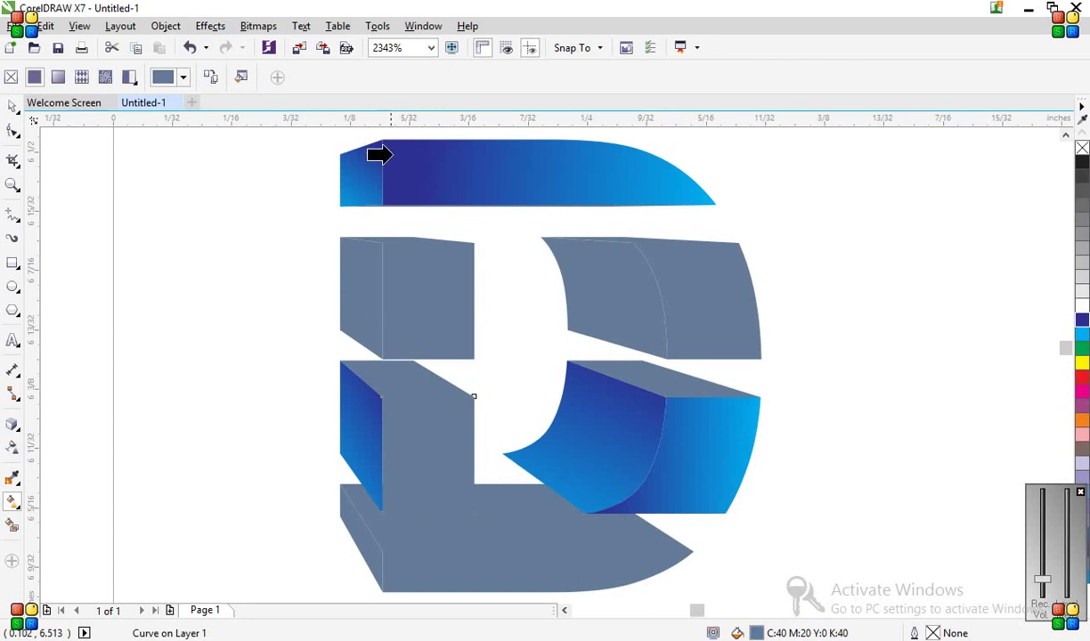
click(442, 158)
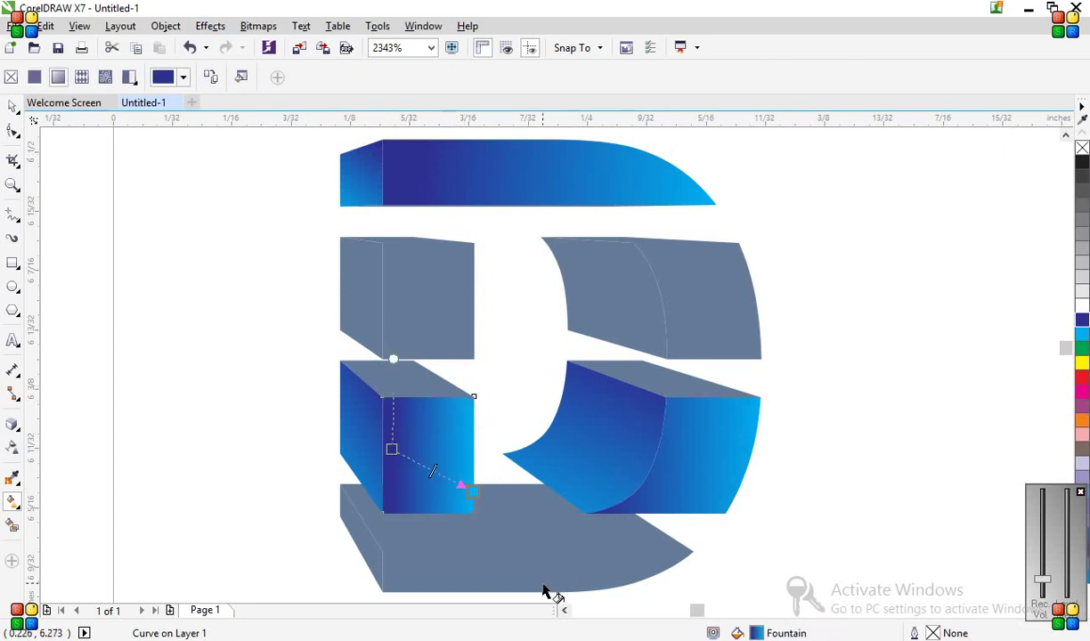
click(534, 559)
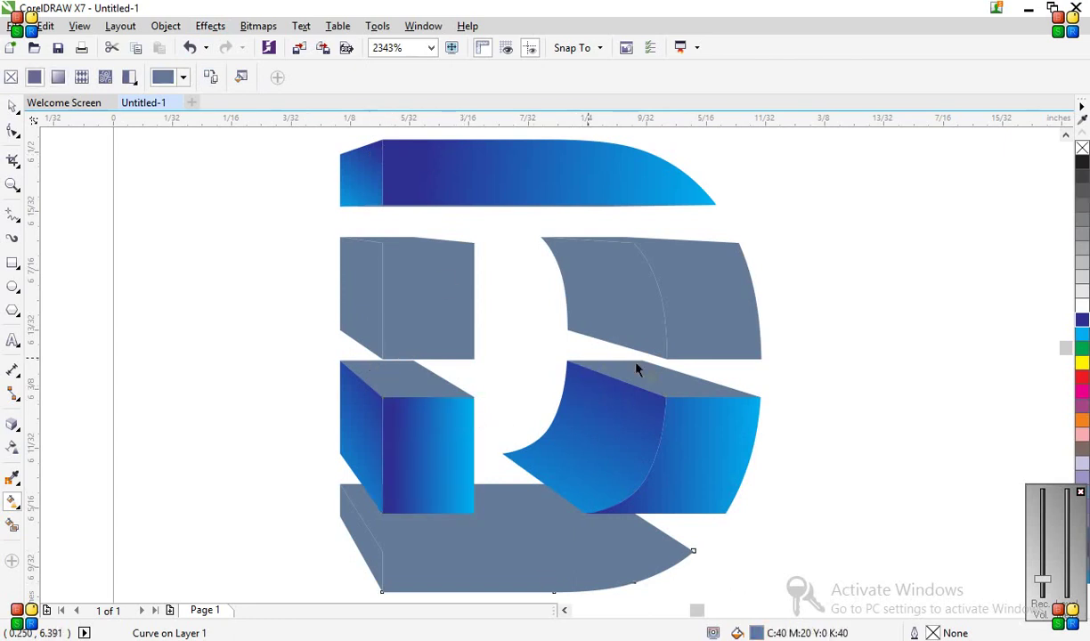
click(211, 76)
click(525, 178)
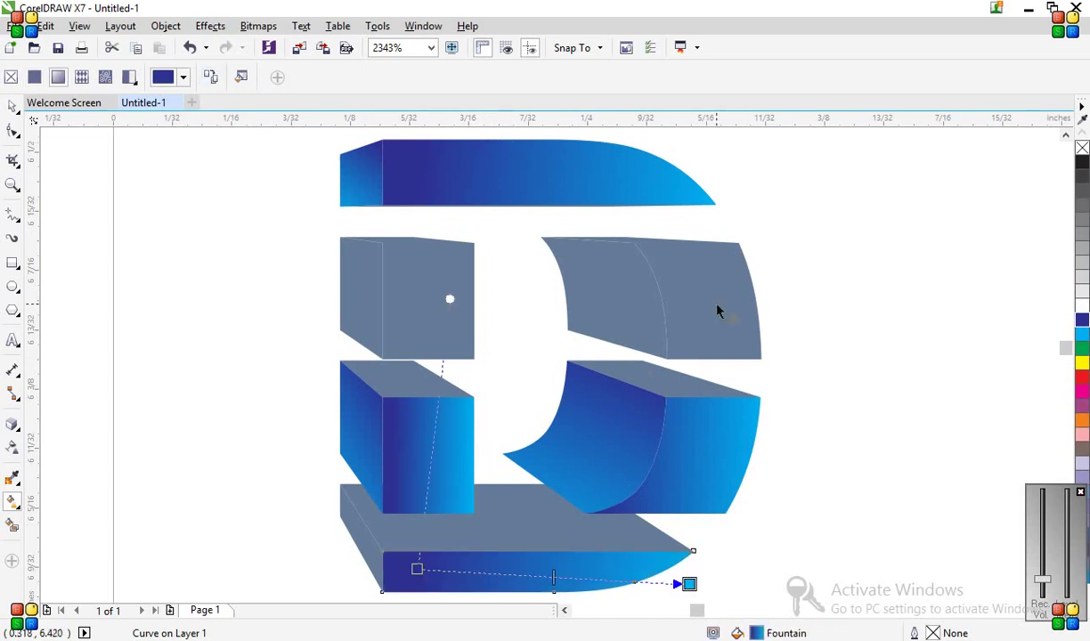
Recolor the bottom segment's front-face gradient with 80% Black at the start and very light grey at the pointed end.
click(689, 584)
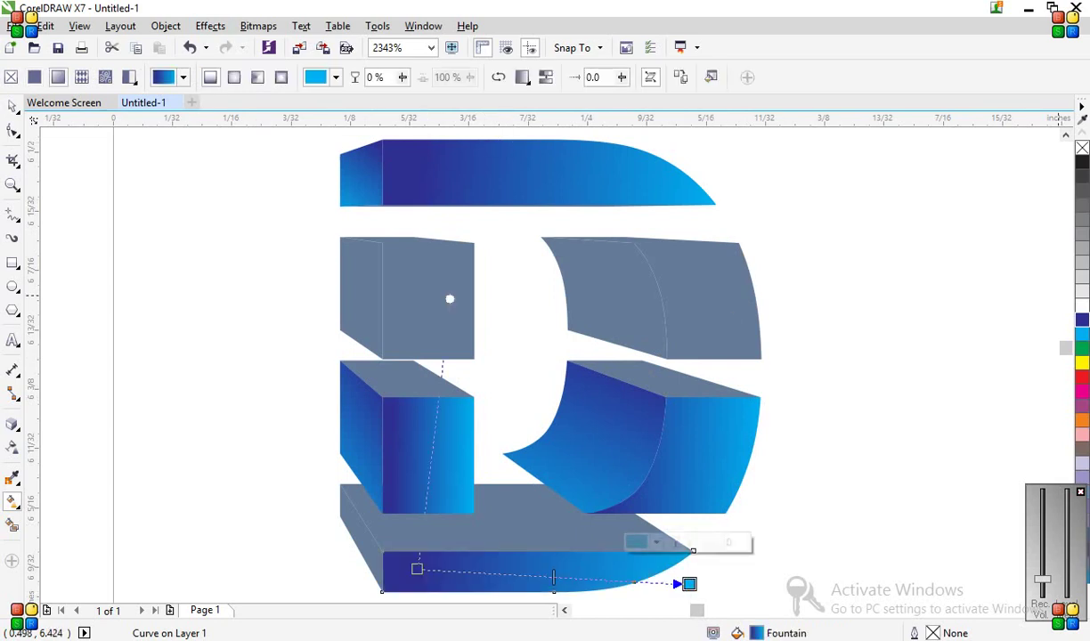
click(1083, 276)
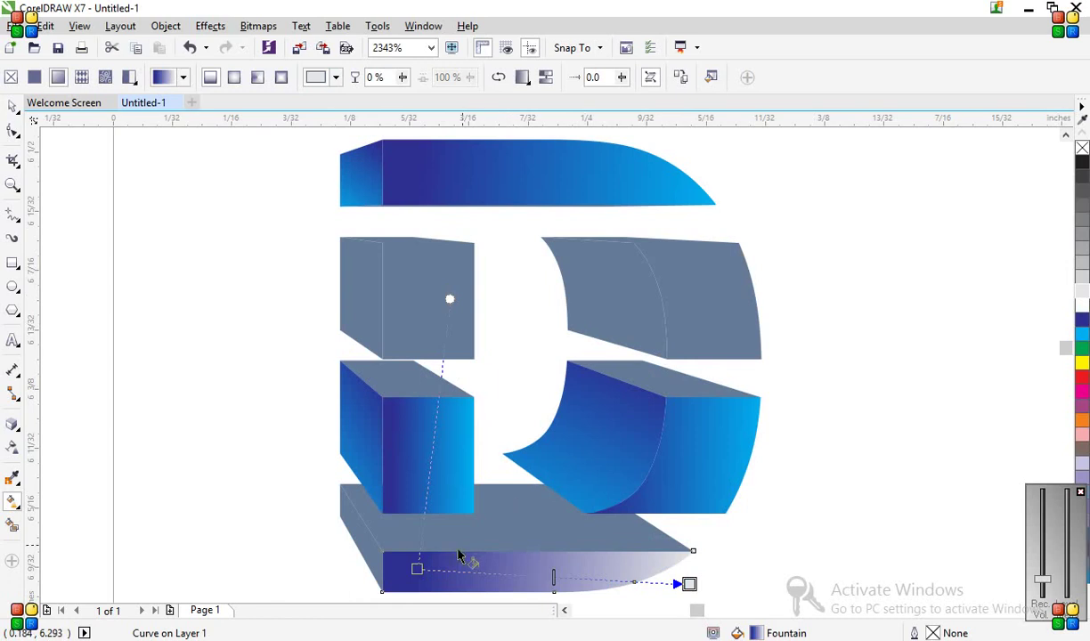
click(417, 568)
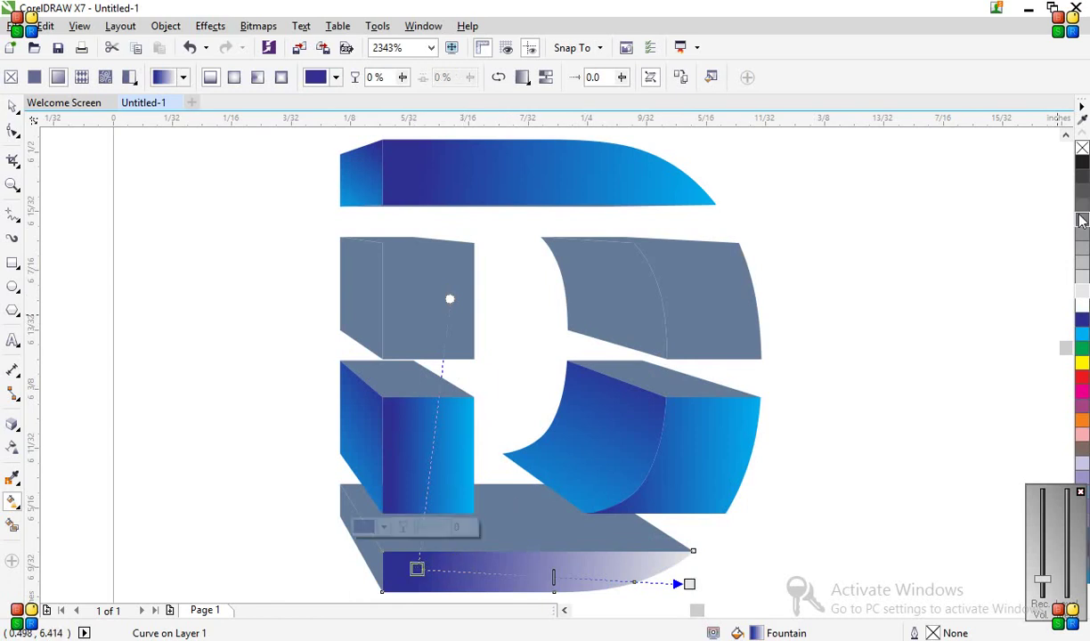
click(1081, 218)
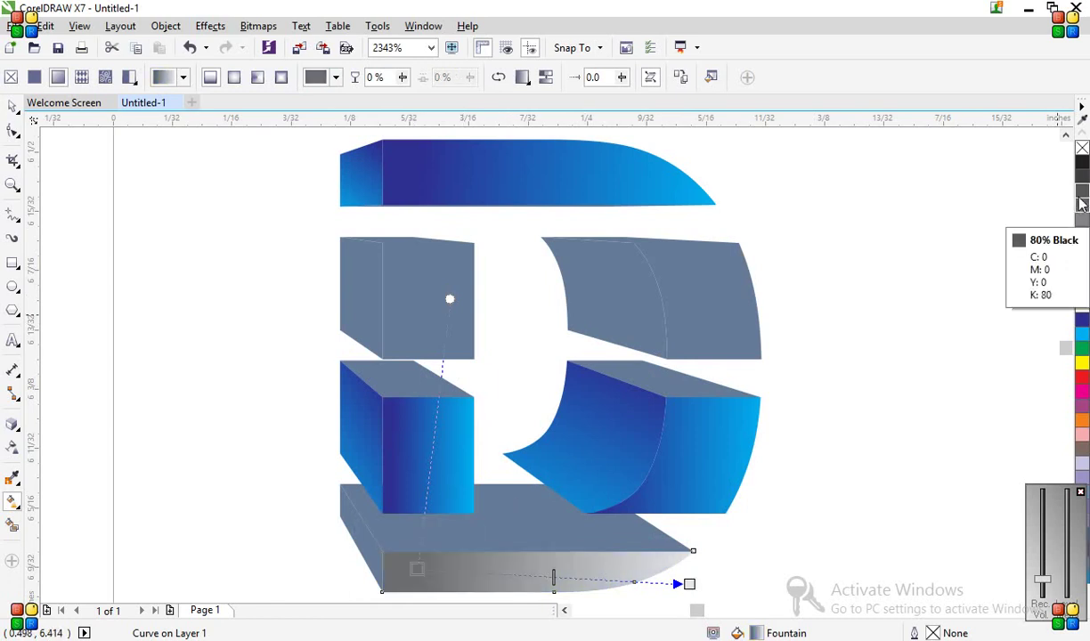
click(1081, 191)
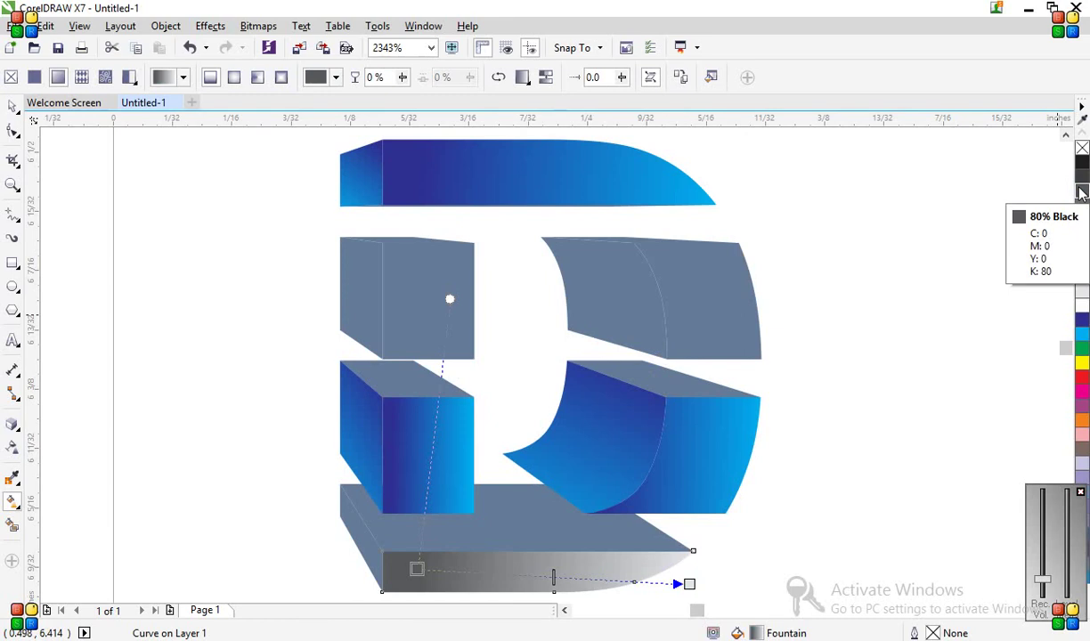
Apply the bottom segment's grey gradient to the front faces of the upper-right curved segment and the upper-left stem segment.
key(space)
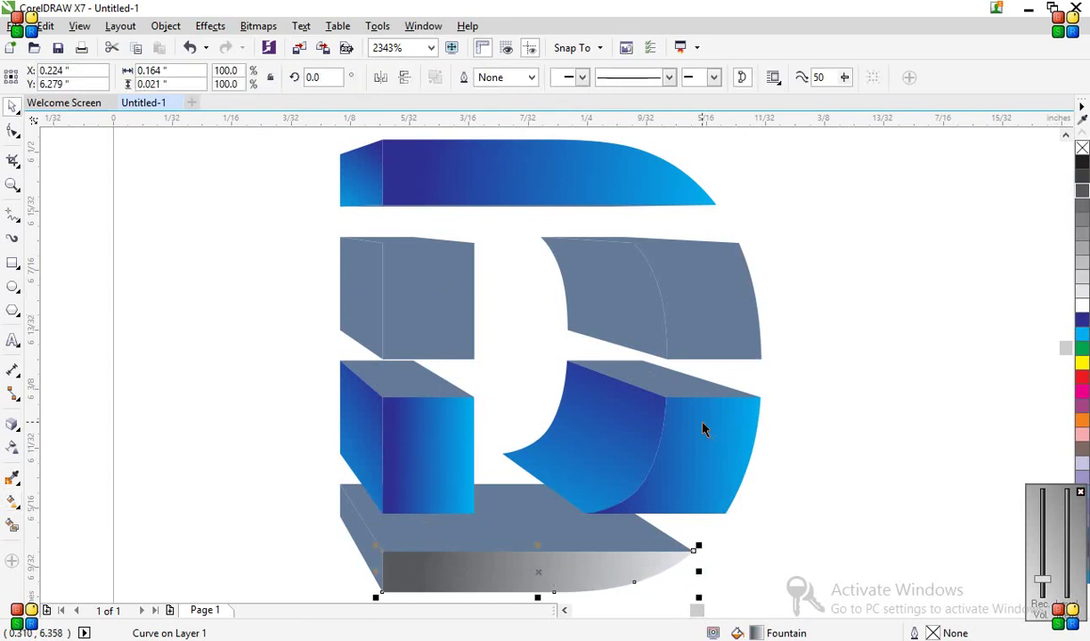
click(695, 305)
key(space)
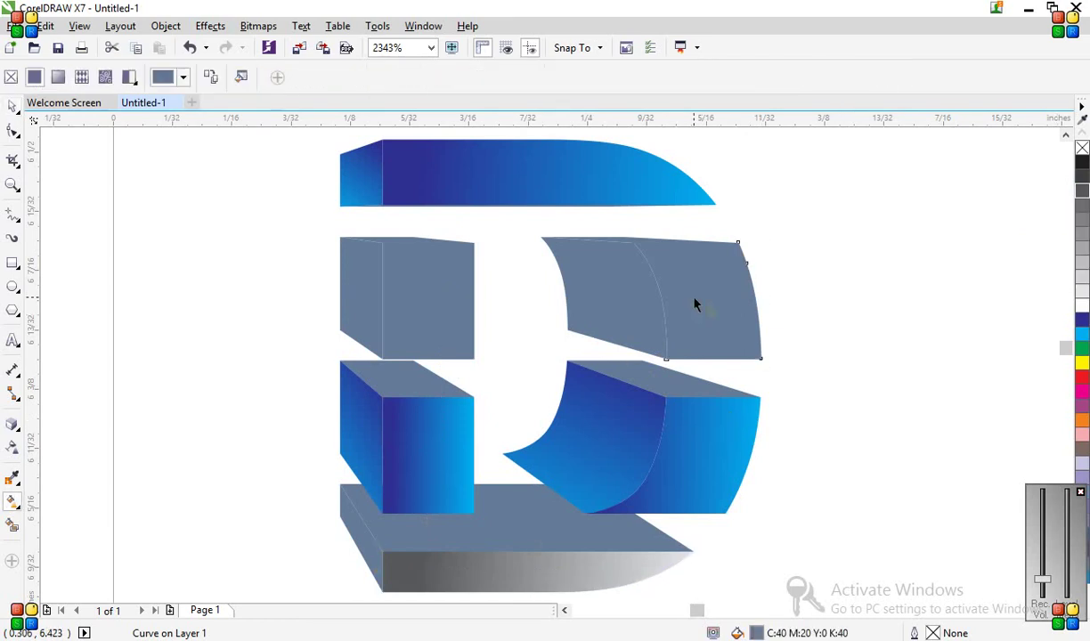
click(211, 77)
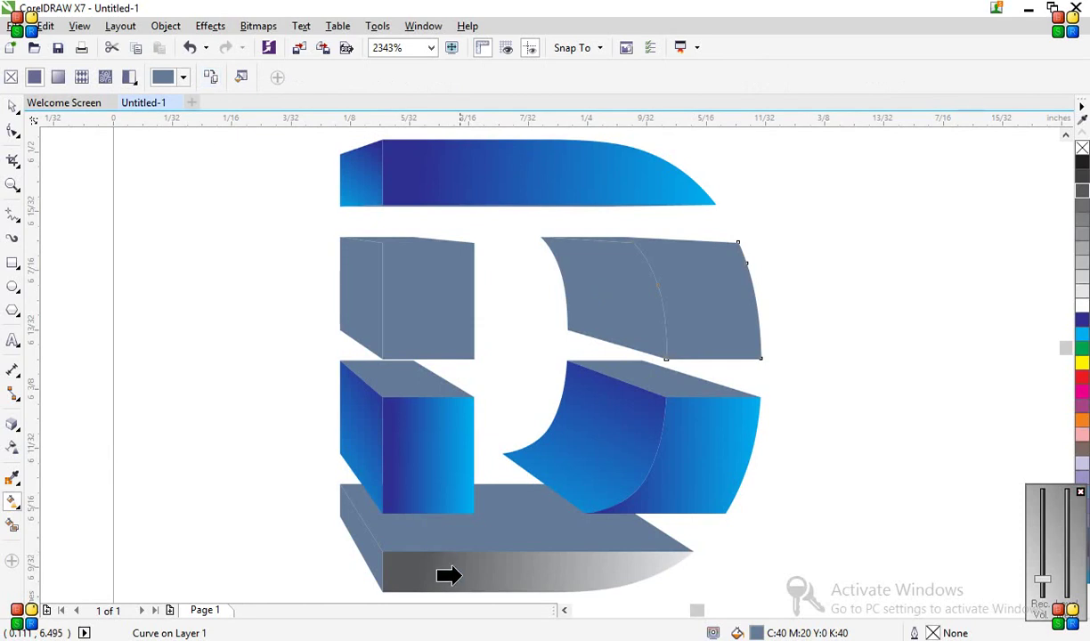
click(463, 583)
click(449, 323)
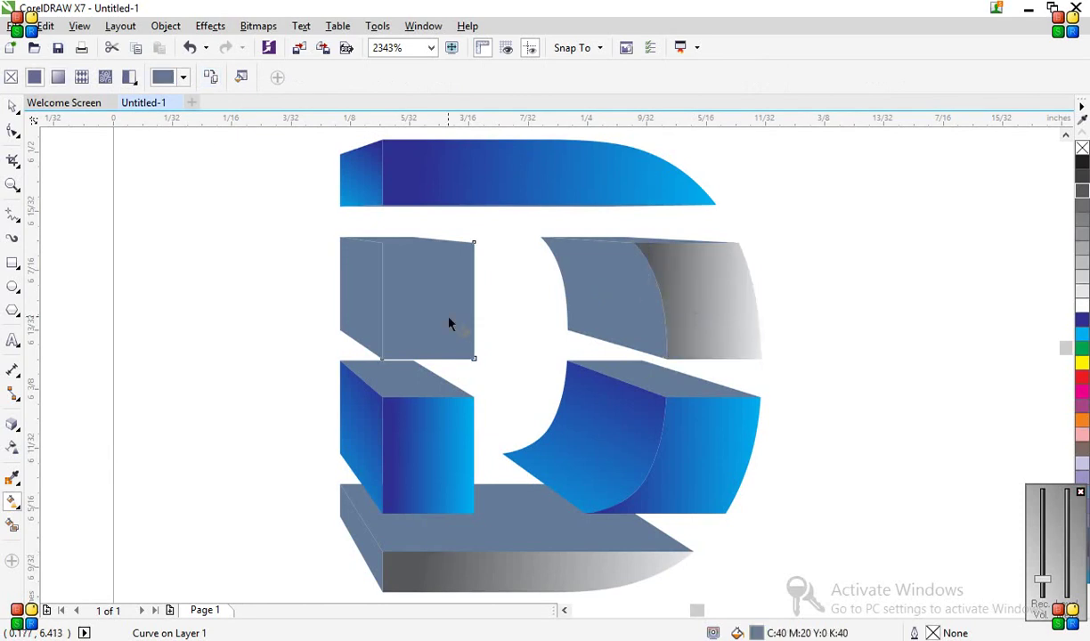
click(211, 77)
click(681, 299)
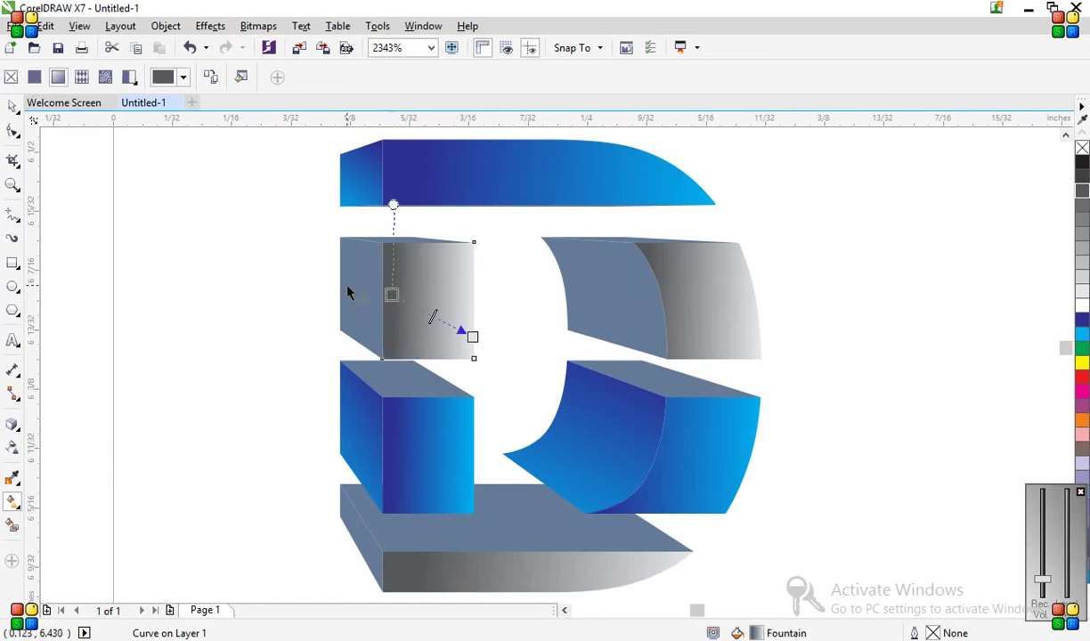
Copy the blue gradient from the top segment's left side face to the upper-left stem segment's left side face.
click(363, 296)
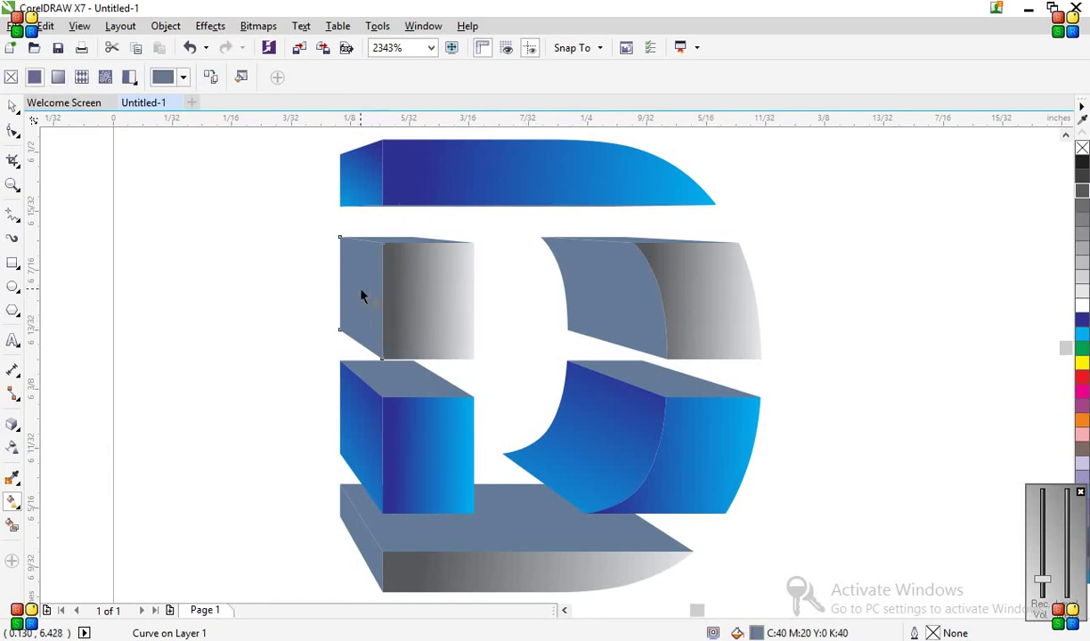
key(space)
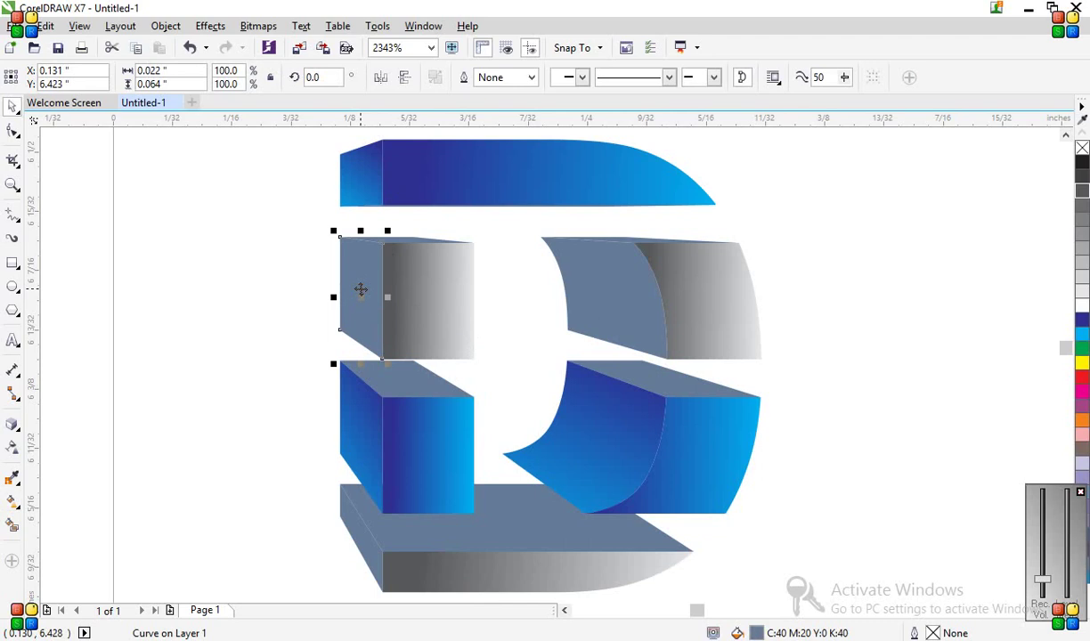
key(g)
click(211, 77)
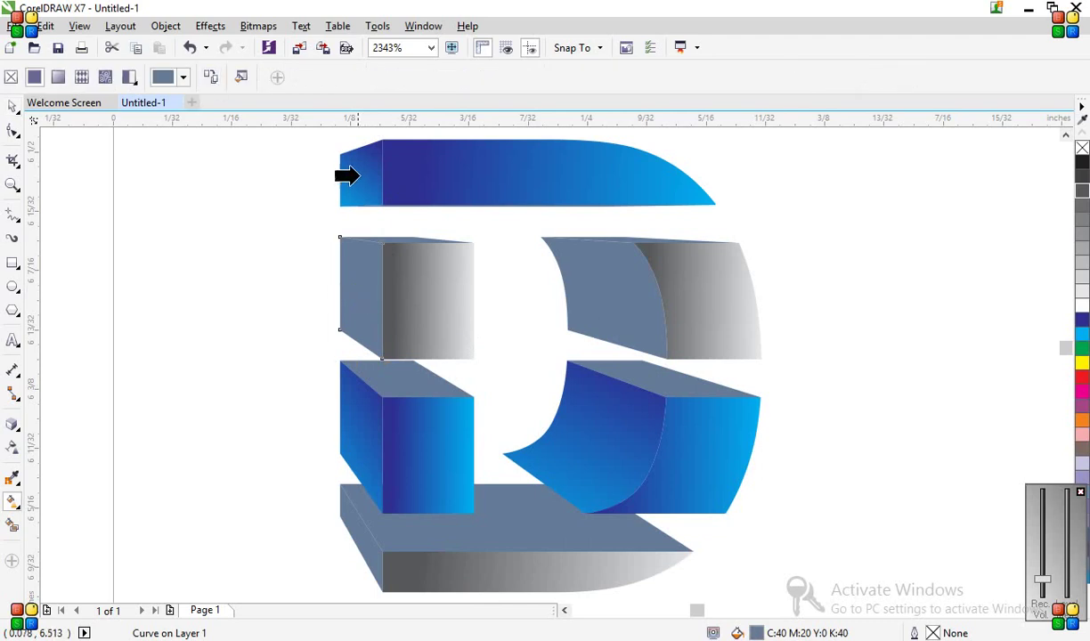
click(351, 171)
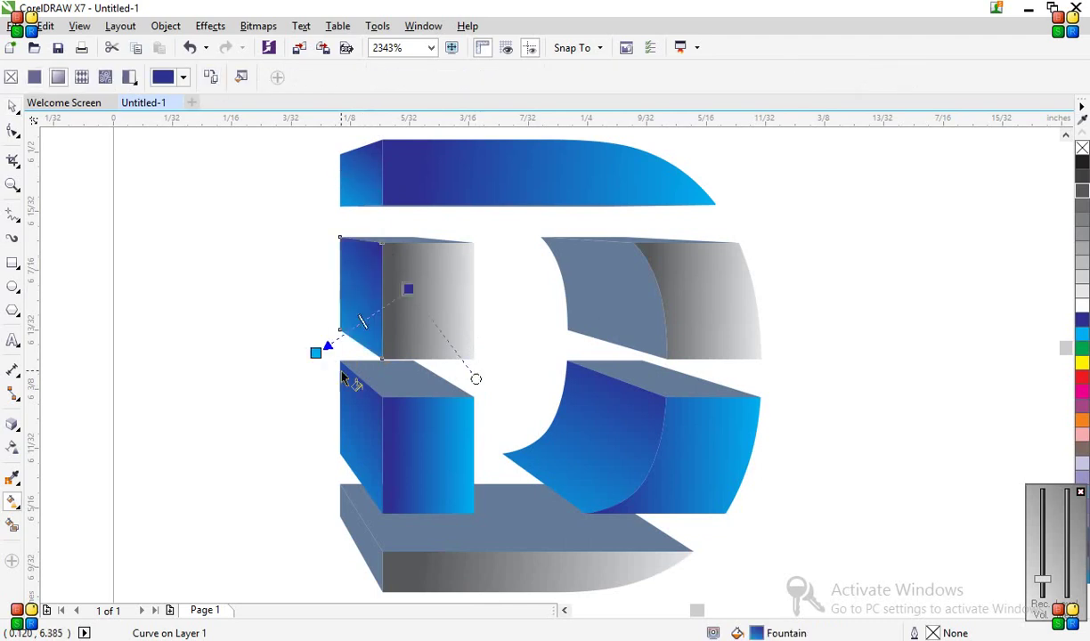
Recolor the upper-left stem segment's side-face gradient with dark grey at the start and very light grey at the end.
click(409, 290)
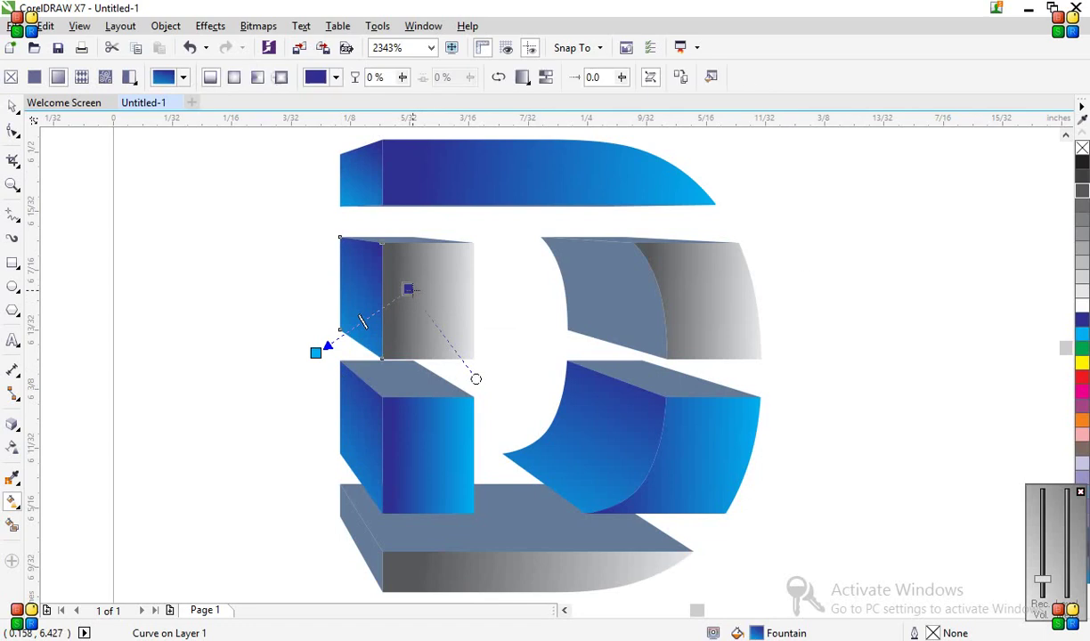
click(1083, 205)
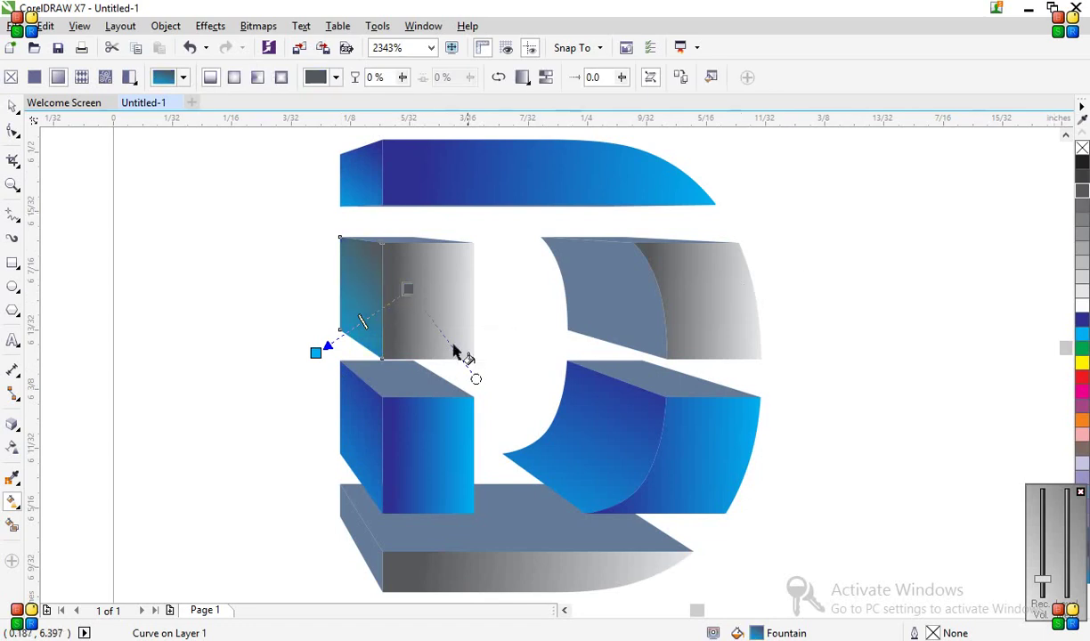
click(315, 353)
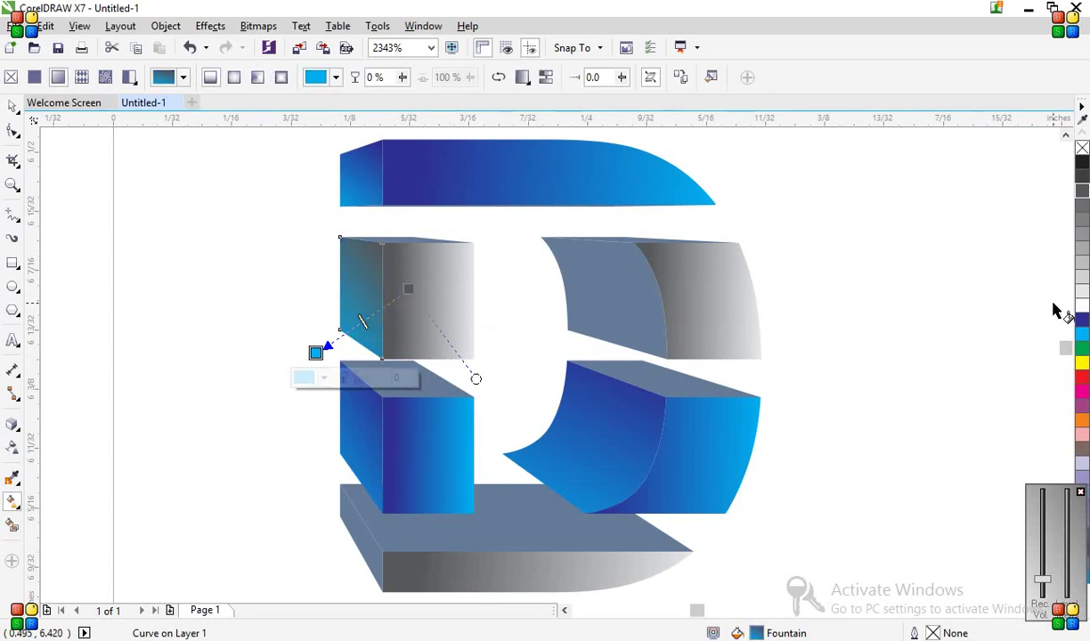
click(1080, 299)
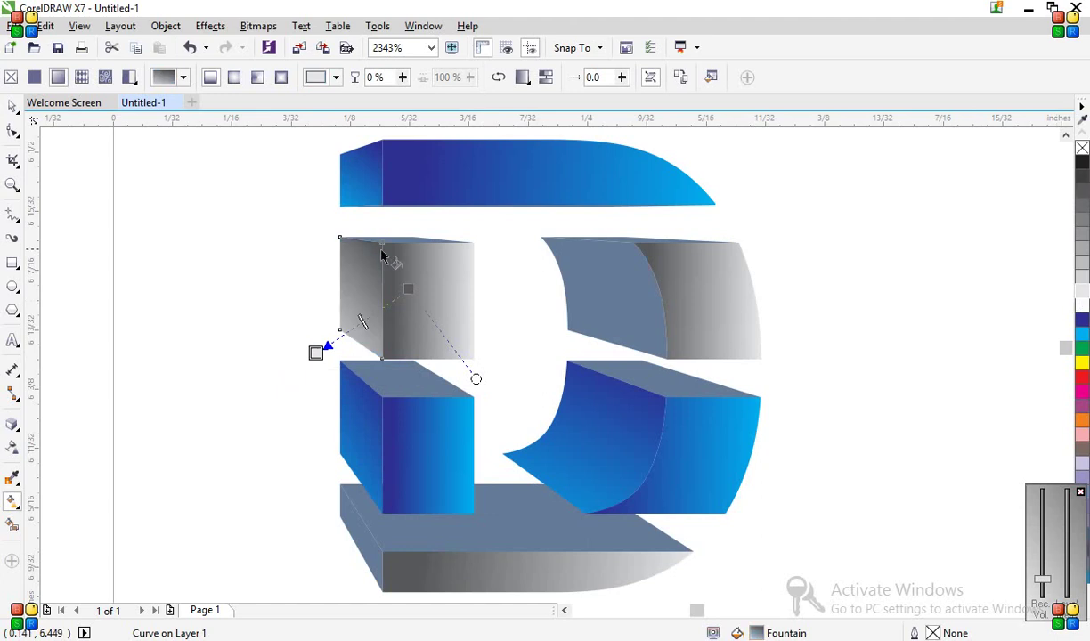
Copy the grey side-face gradient from the upper-left stem segment to the upper-right curved segment's inner side face.
key(space)
click(589, 307)
key(space)
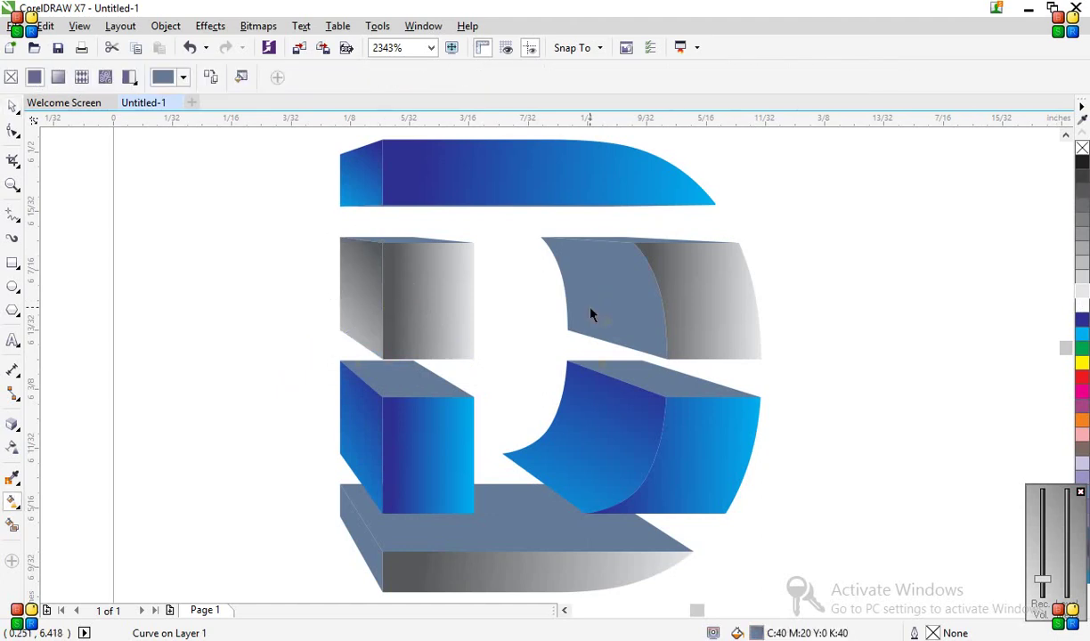
click(211, 77)
click(367, 320)
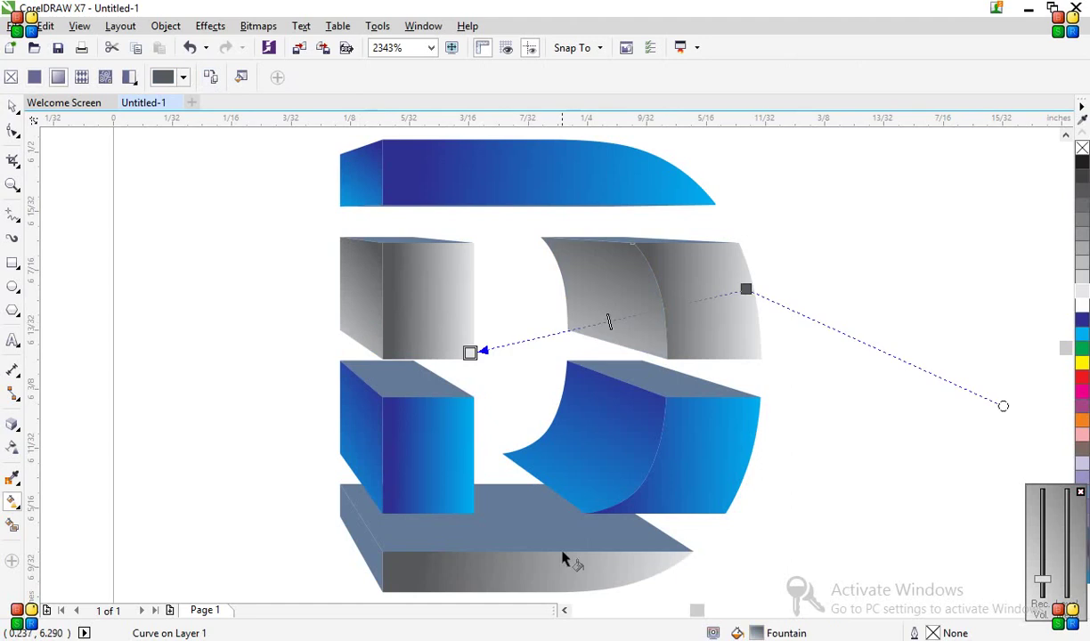
Copy the upper-left stem segment's grey side-face gradient to the left side face of the bottom segment.
click(366, 542)
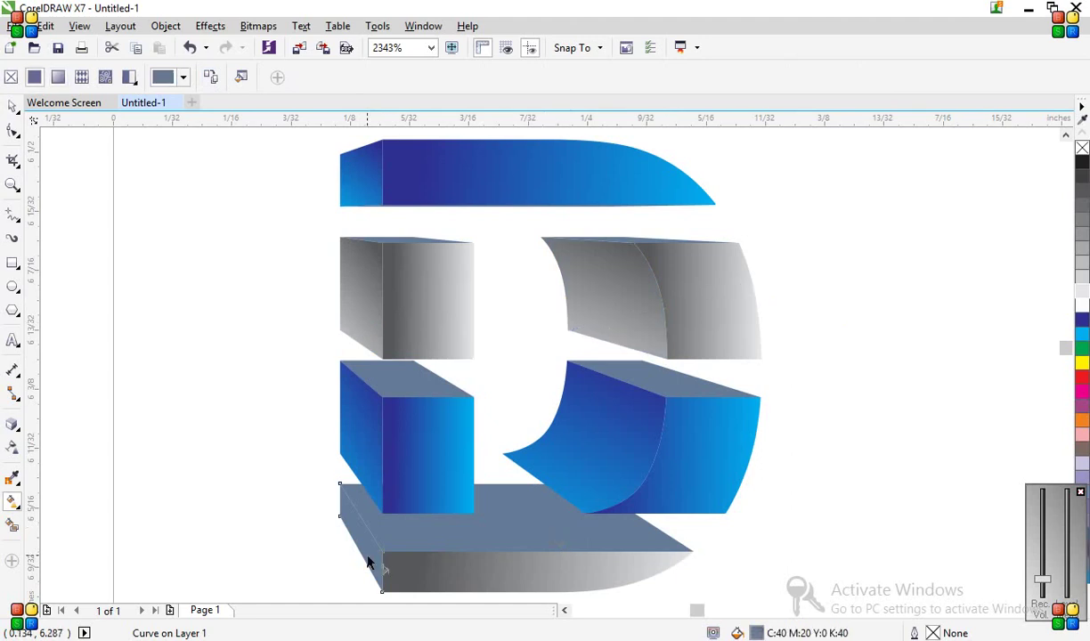
click(213, 77)
click(356, 282)
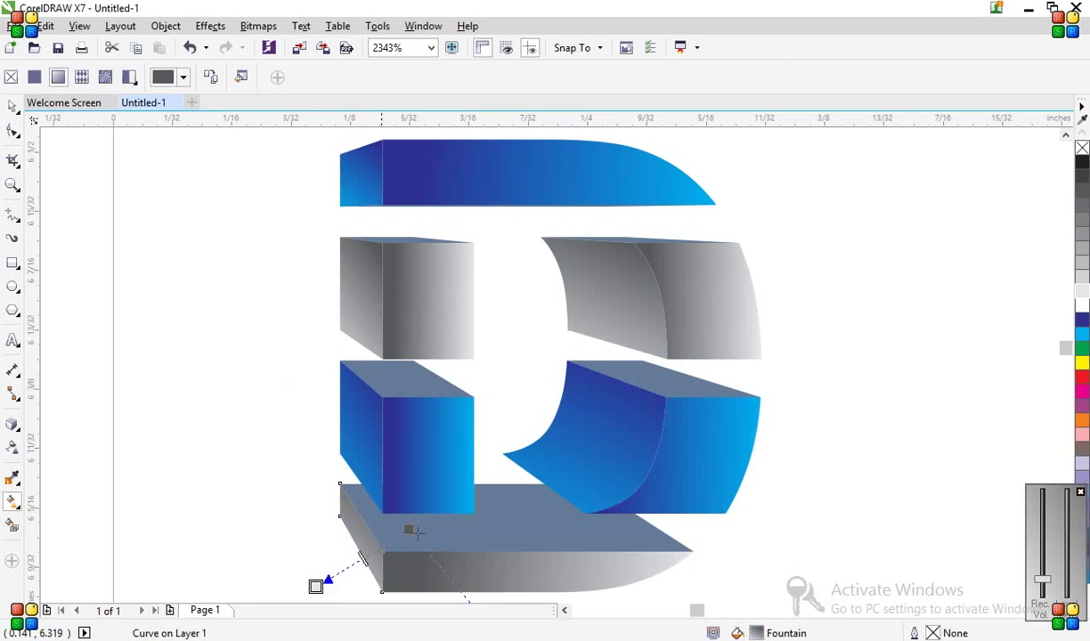
Fill the bottom segment's upper face with solid Blue (C:100 M:100 Y:0 K:0) and deselect it.
key(space)
click(496, 515)
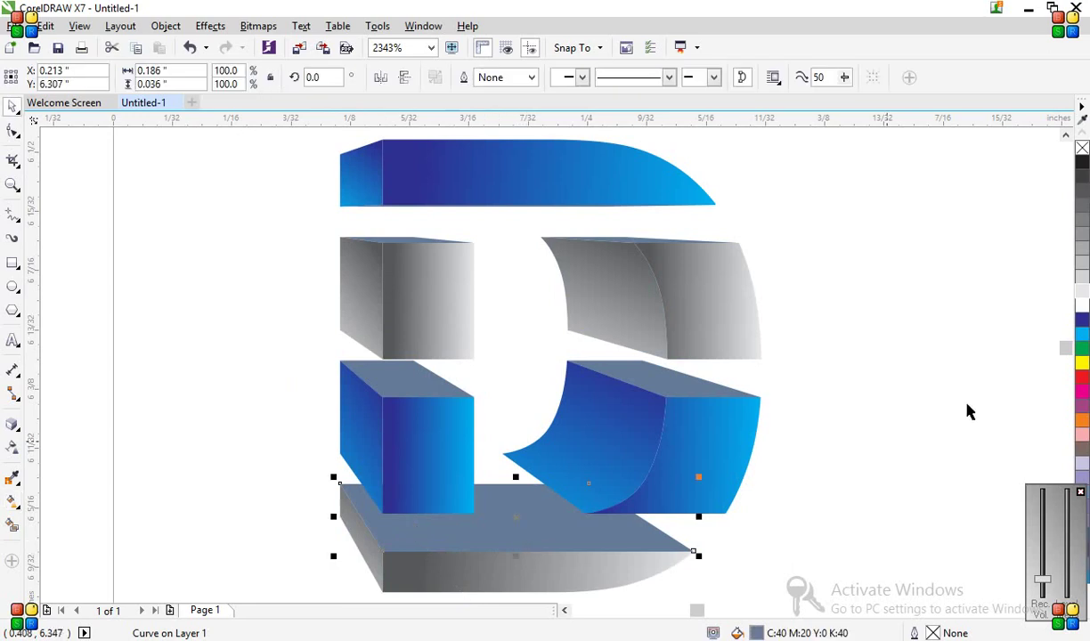
click(1081, 323)
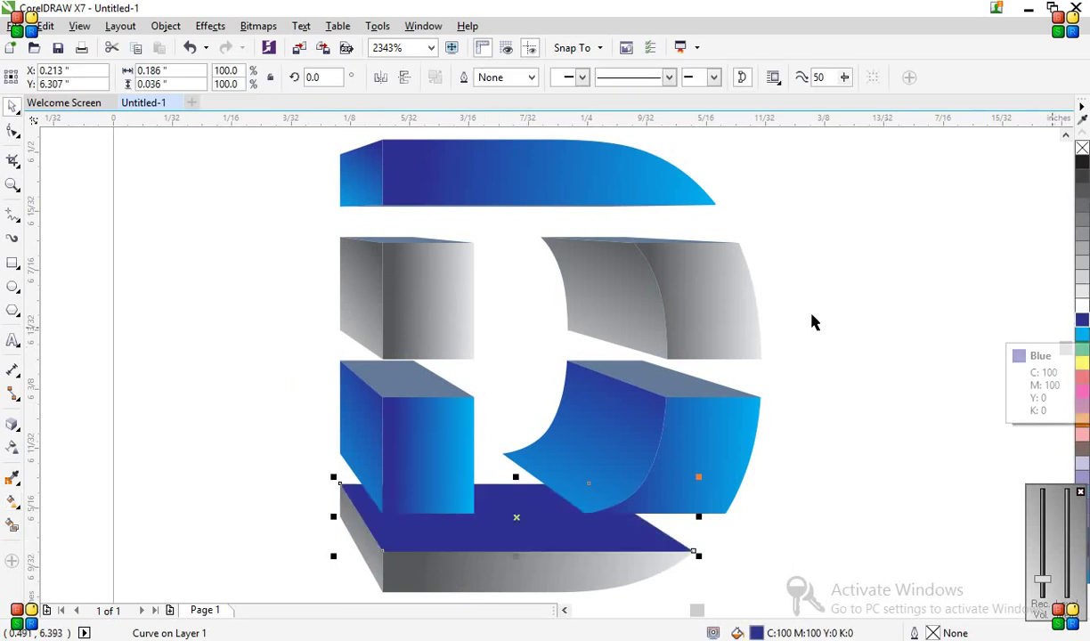
key(Escape)
Undo the blue fill on the bottom segment's upper face and fill that face with solid 70% black grey instead.
click(681, 383)
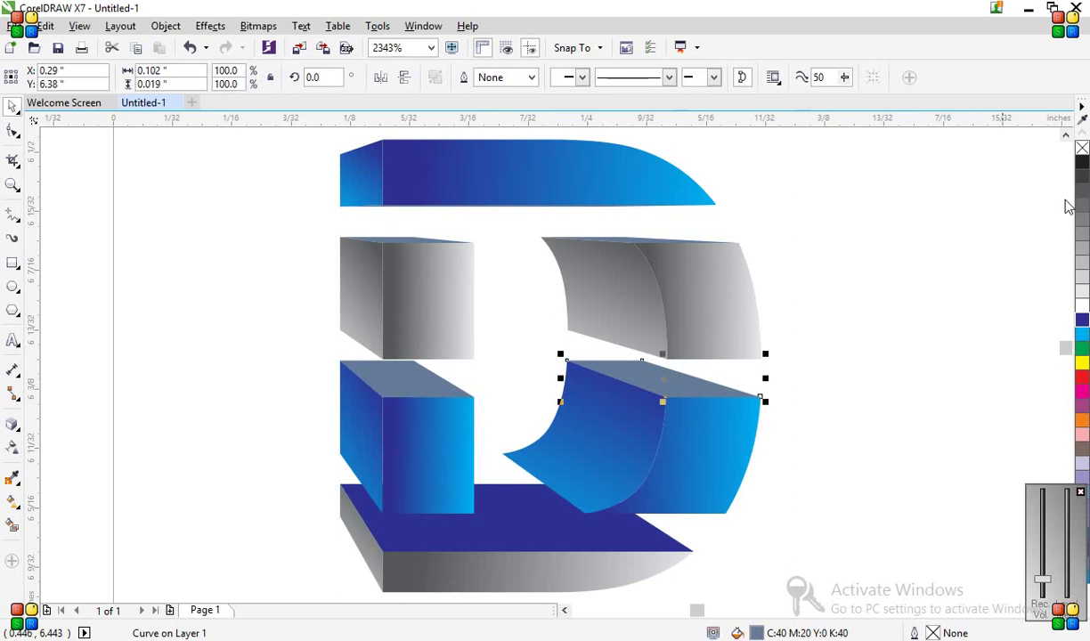
key(ctrl+z)
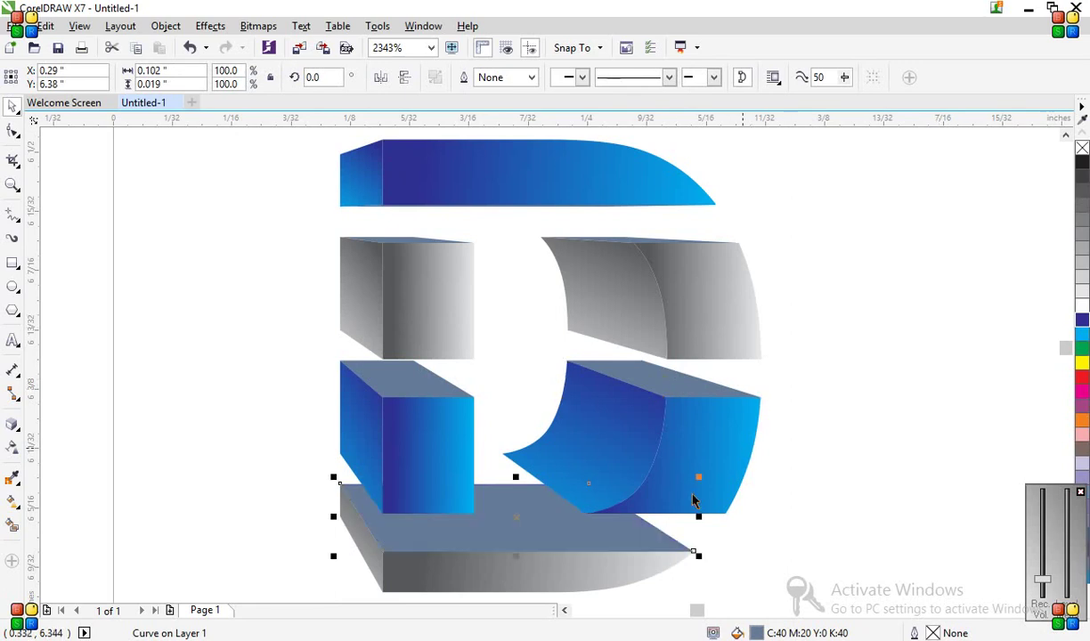
click(1083, 207)
Fill the upper faces of the lower curved segment and the lower stem segment with solid Blue (C:100 M:100 Y:0 K:0).
click(677, 395)
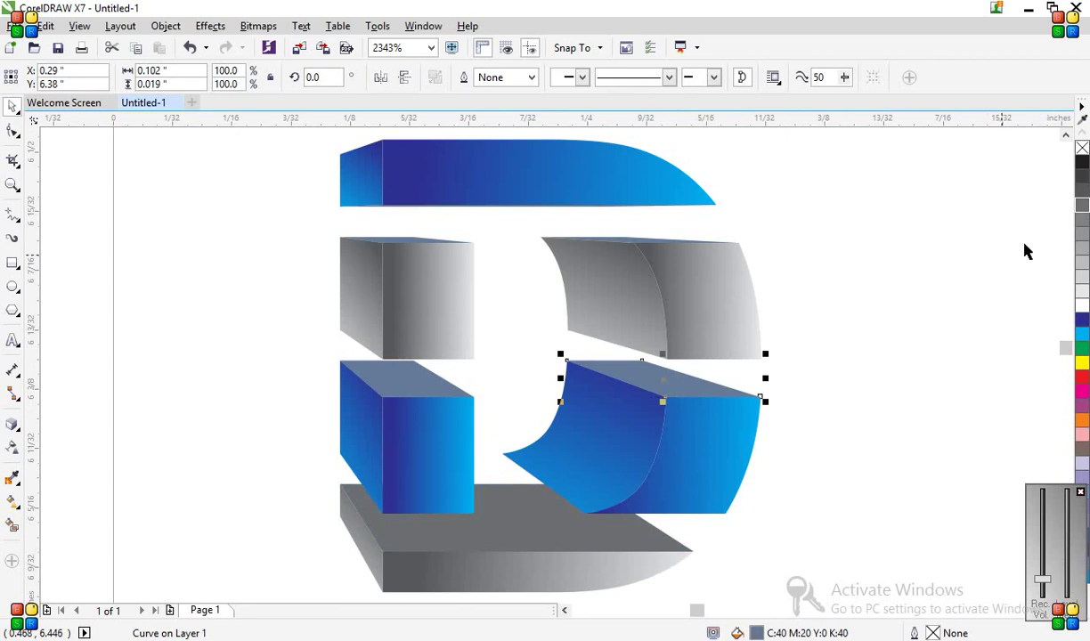
click(1082, 320)
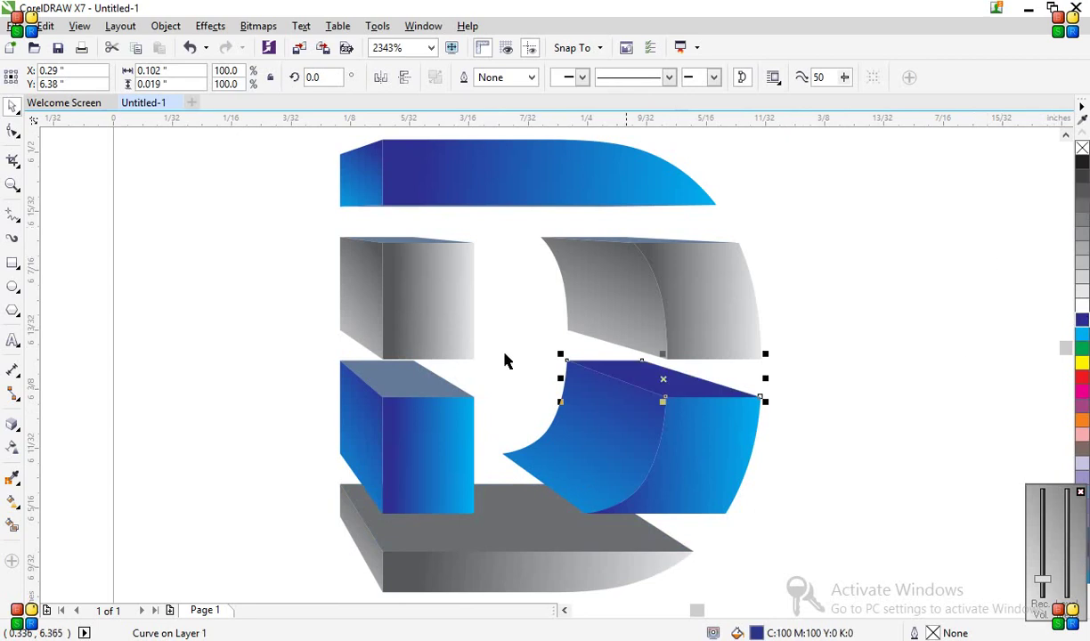
click(432, 394)
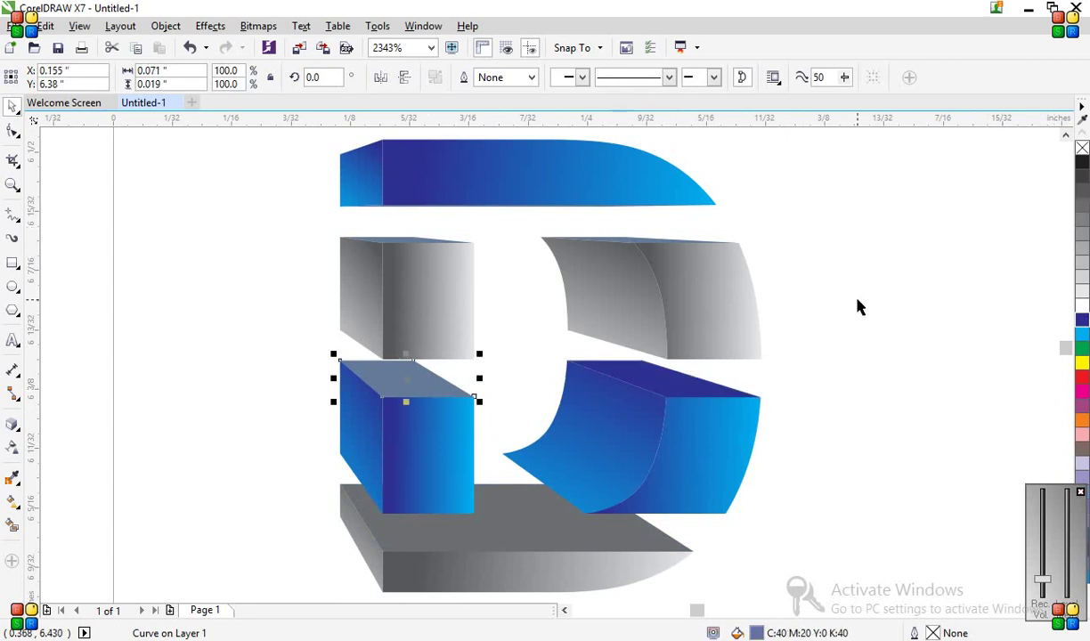
click(1083, 322)
click(773, 279)
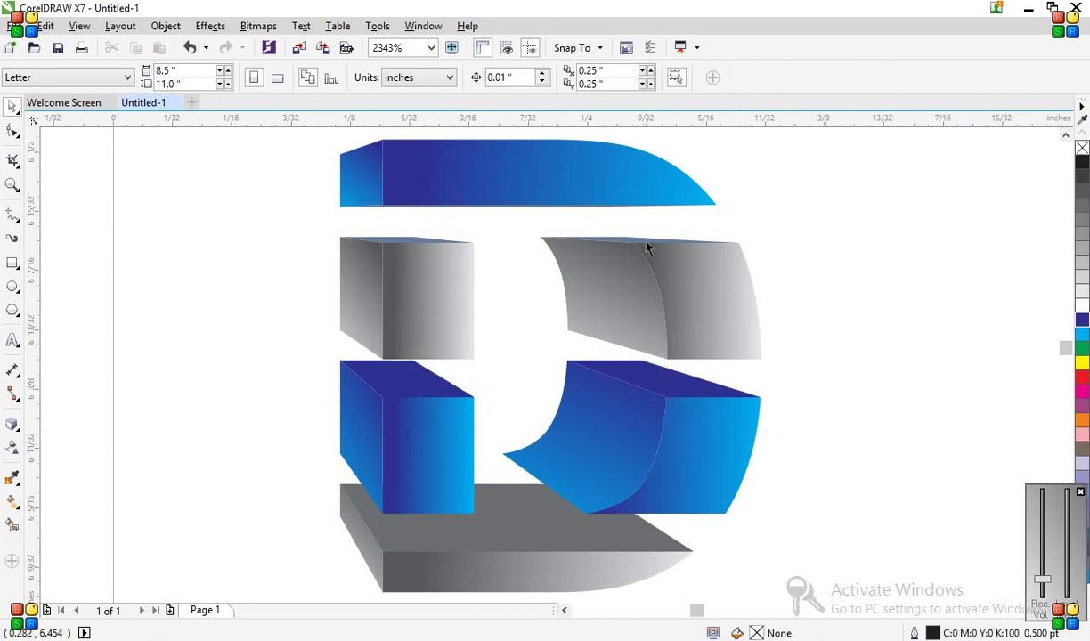
Fill the thin upper face of the upper-right curved segment with solid grey (C:0 M:0 Y:0 K:70).
click(640, 242)
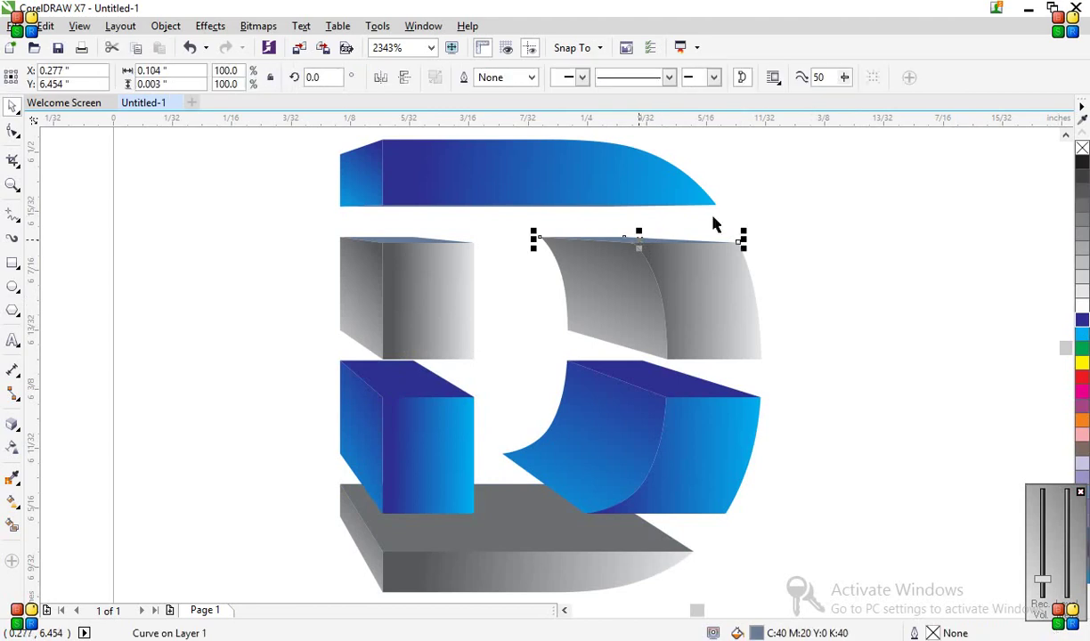
click(1082, 202)
click(1083, 206)
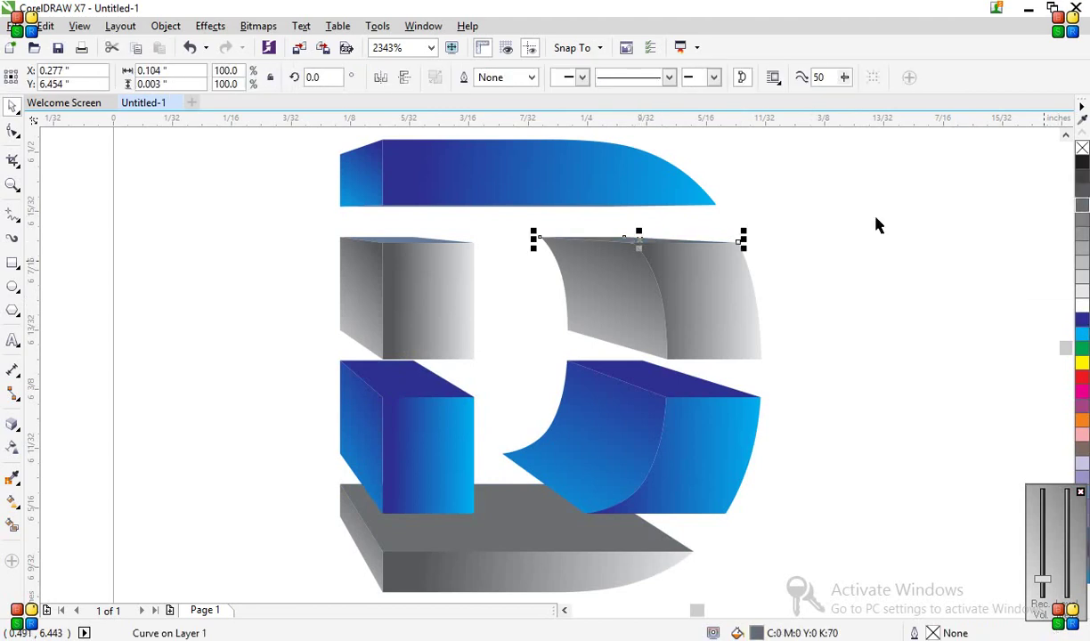
Fill the thin upper face of the upper-left stem segment with the same solid 70% black grey and deselect it.
click(415, 251)
click(406, 240)
click(332, 250)
click(377, 240)
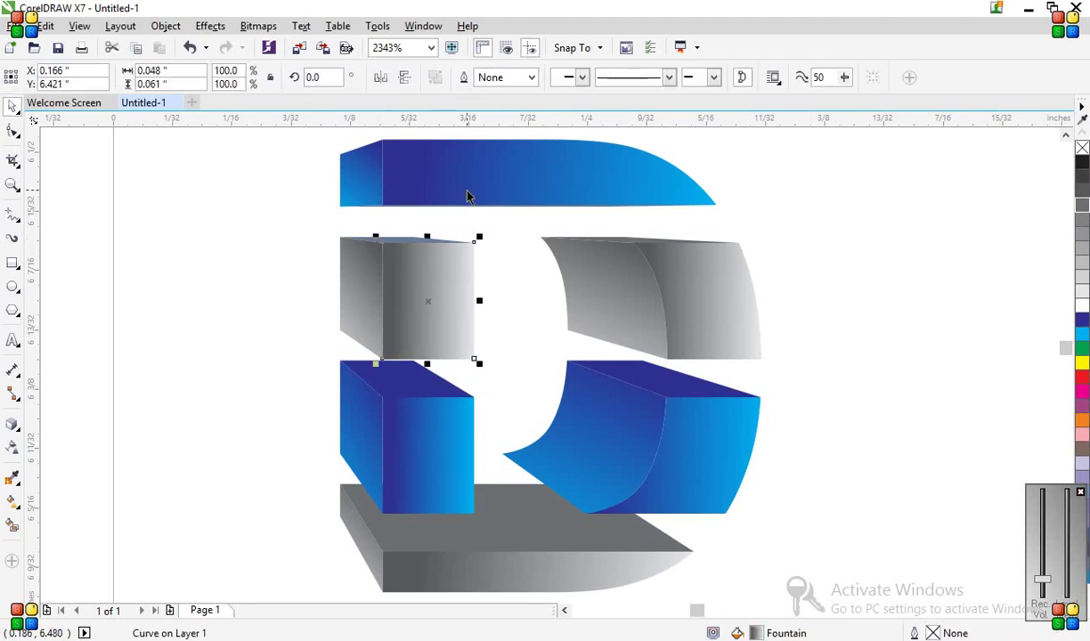
click(458, 231)
key(F2)
drag(364, 223, 442, 276)
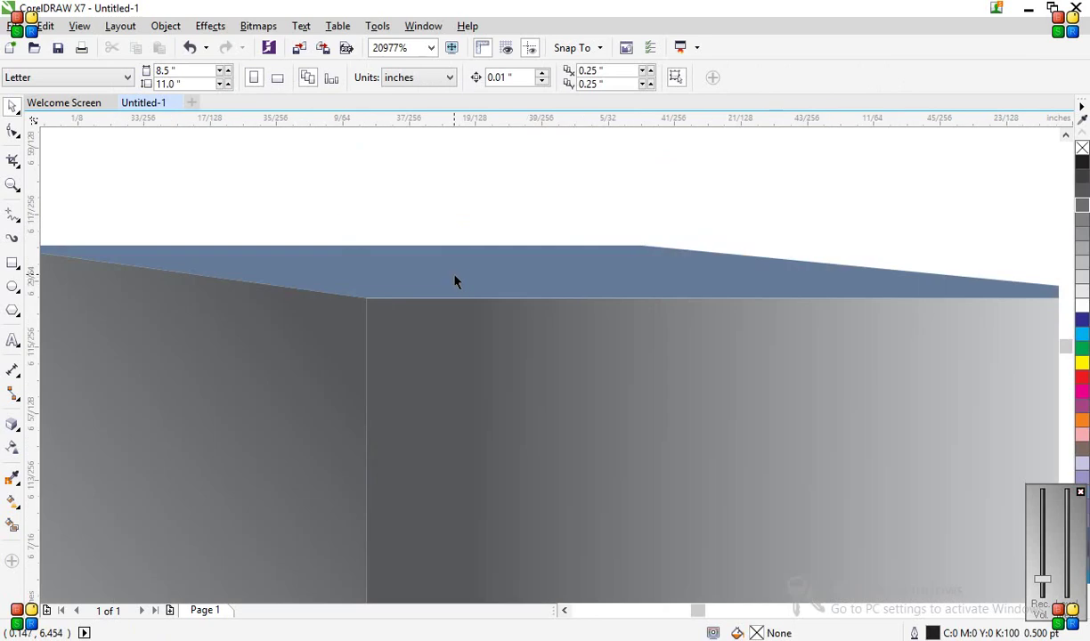
click(454, 282)
click(1083, 208)
key(F3)
key(Escape)
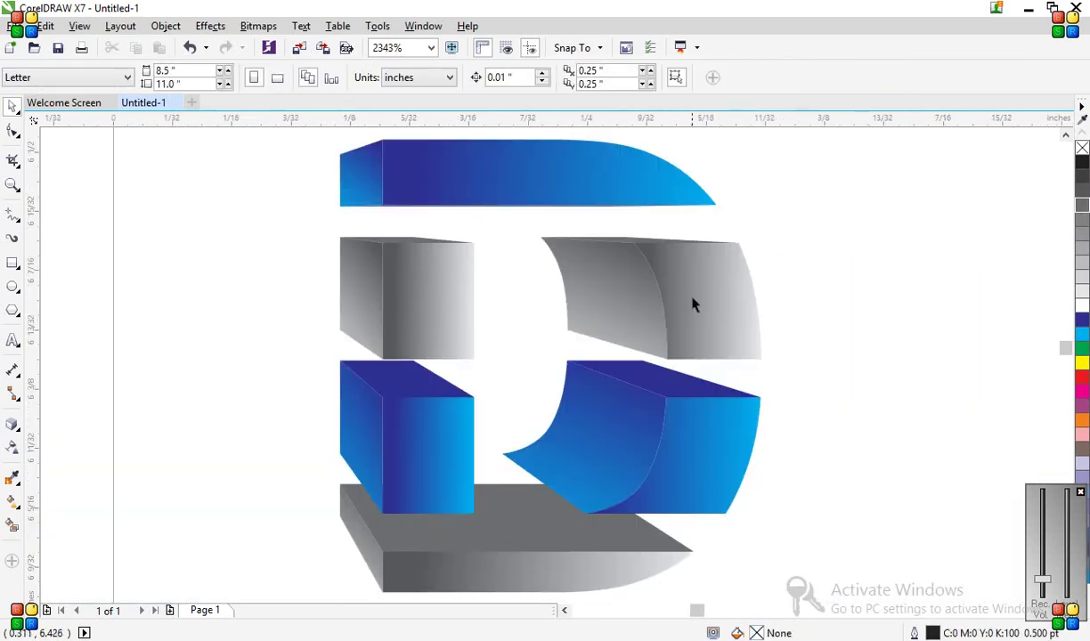
Group all pieces of the letter and give the group a drop shadow with the Perspective Top Left preset.
key(ctrl+a)
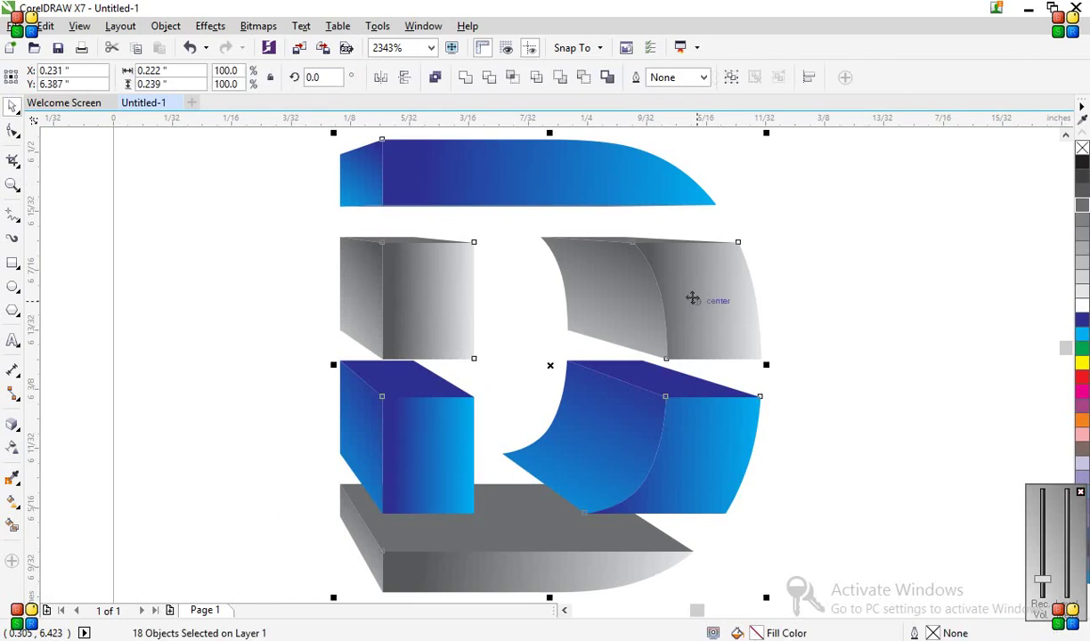
key(ctrl+g)
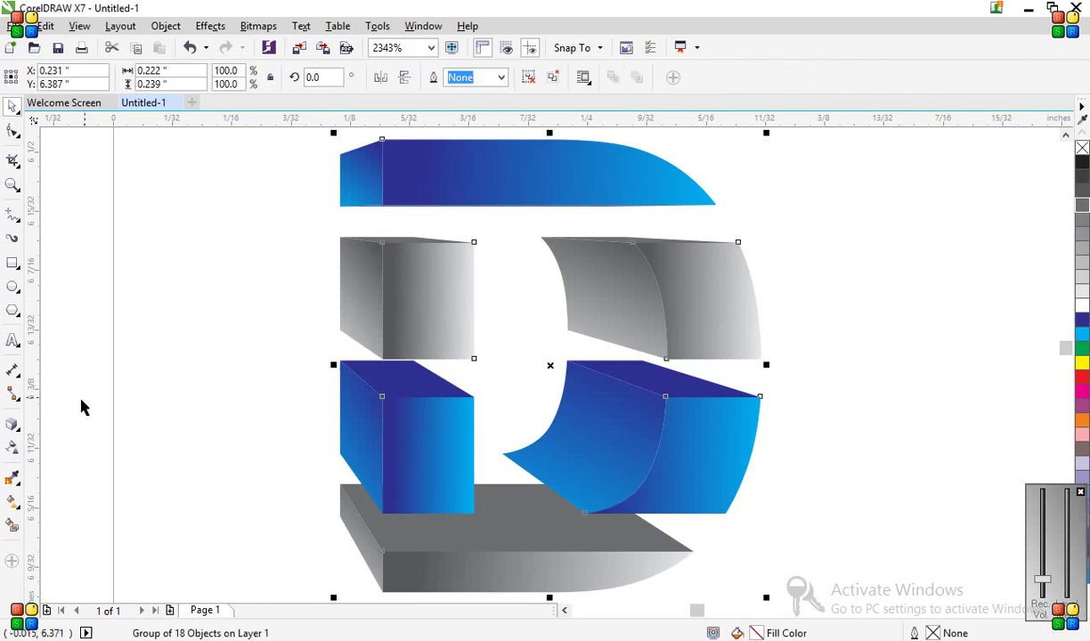
click(19, 436)
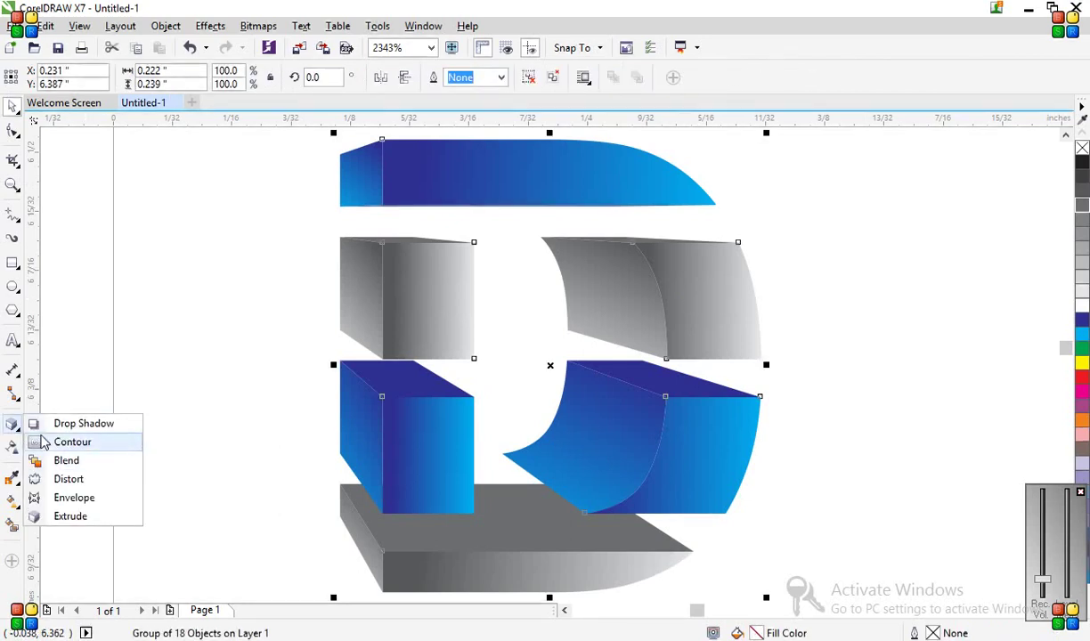
click(40, 431)
scroll(219, 491, down, 2)
drag(432, 396, 294, 527)
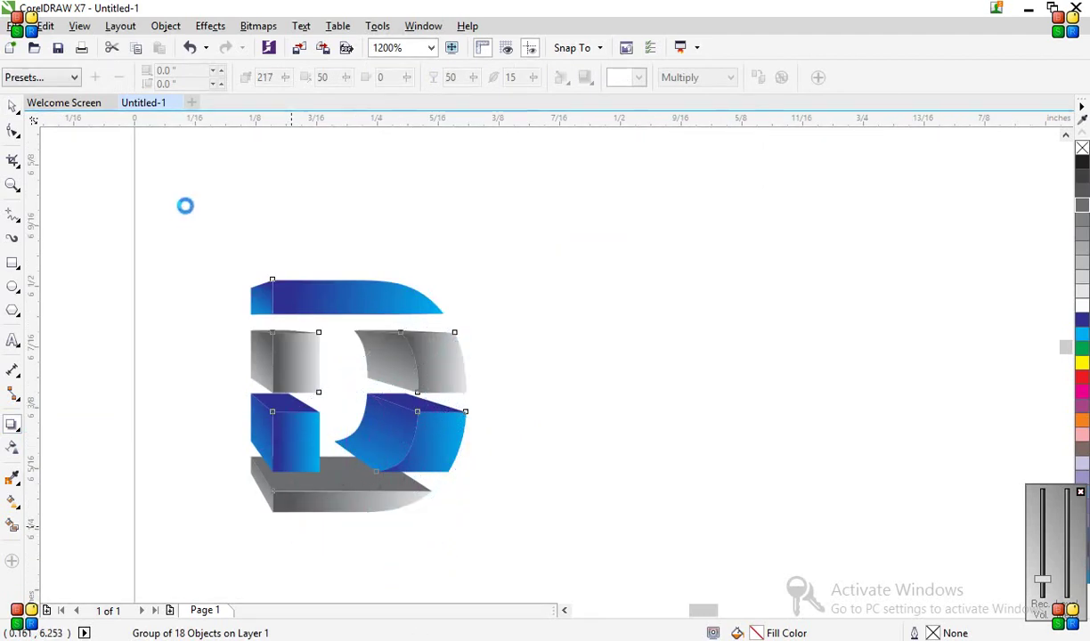
click(75, 79)
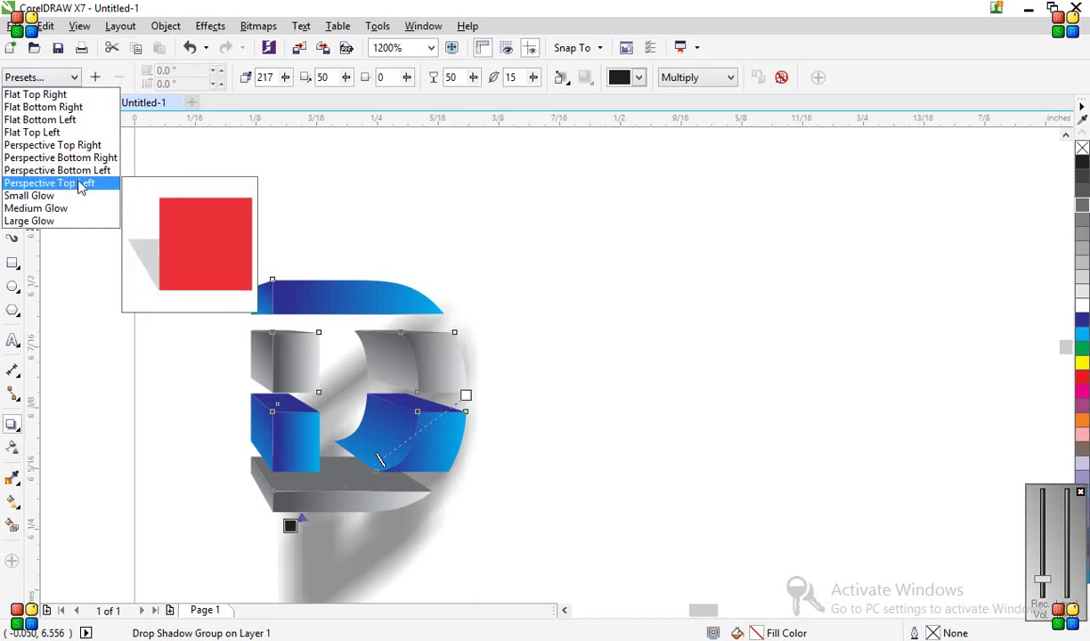
click(81, 183)
Try the Perspective Bottom Left shadow preset on the grouped letter and undo it.
click(74, 79)
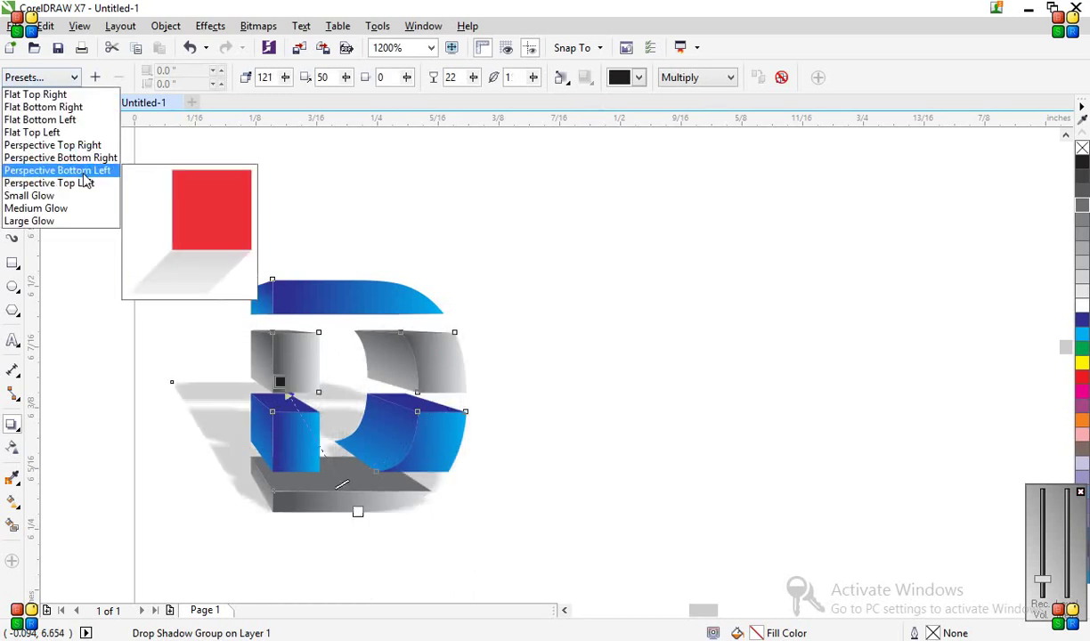
click(82, 172)
scroll(377, 357, up, 1)
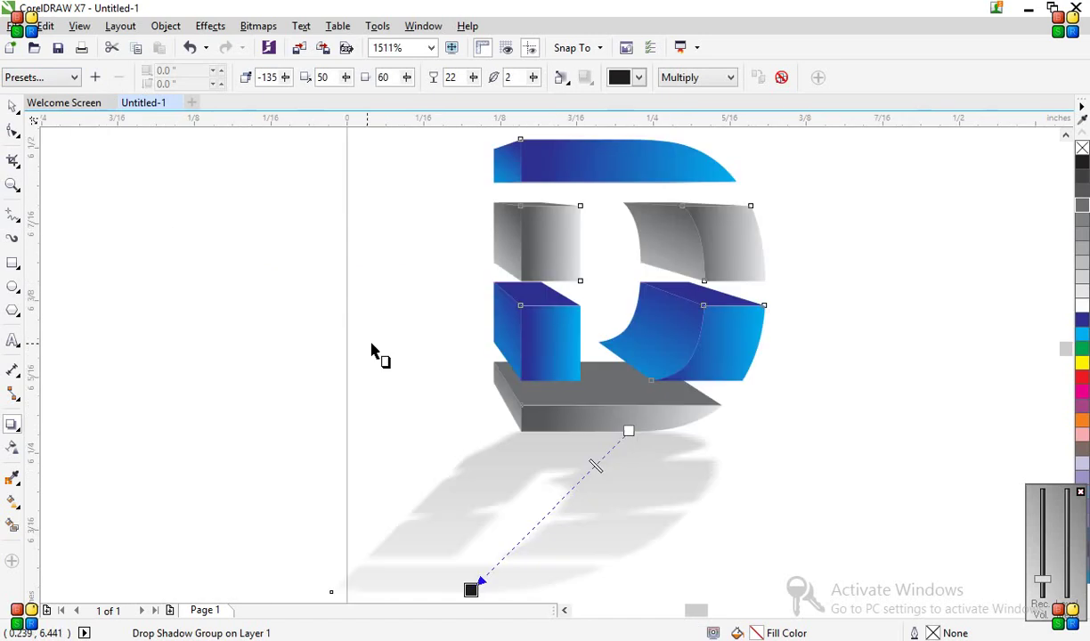
key(ctrl+z)
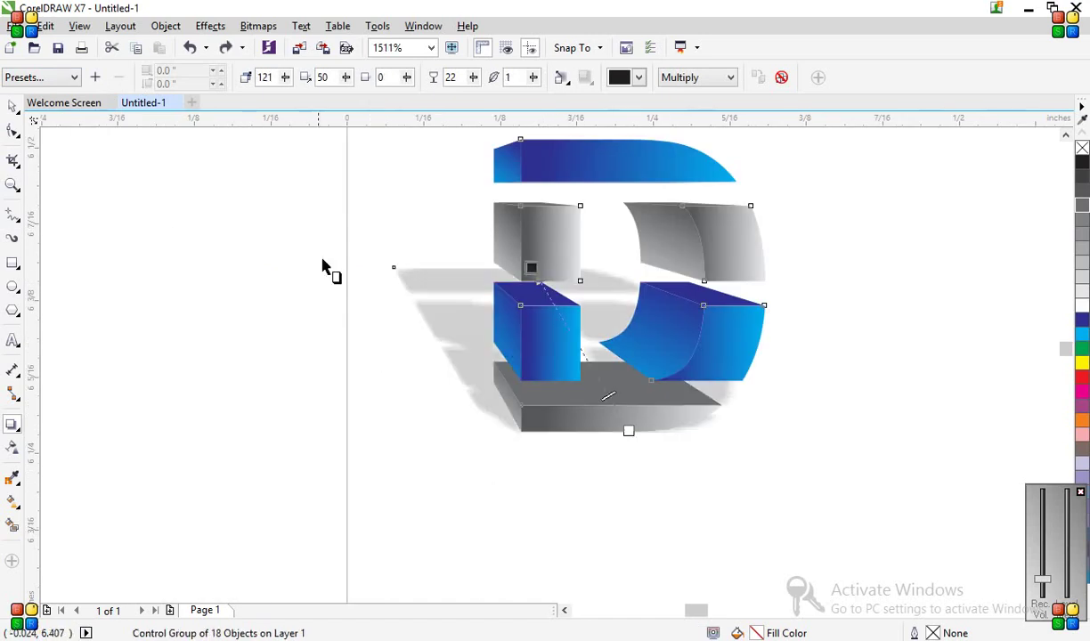
Stretch the letter's perspective shadow farther to the left and flatten it, then deselect the group.
drag(532, 269, 469, 281)
drag(428, 312, 389, 342)
key(space)
click(730, 347)
click(951, 318)
scroll(951, 318, down, 2)
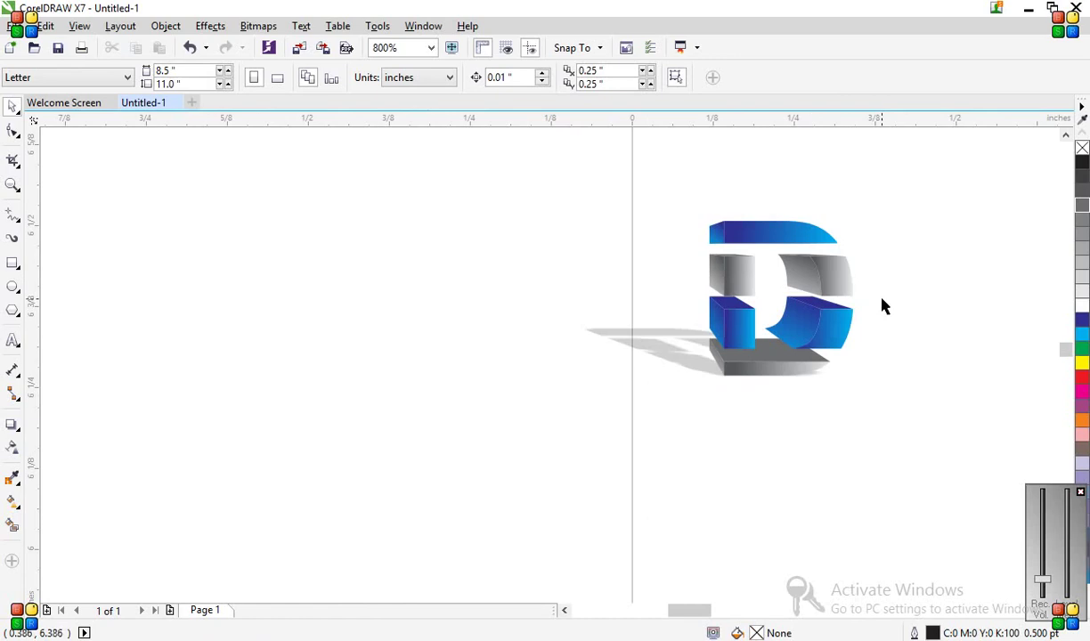
Move the shadowed letter to the empty area left of the page, centered at about X -0.61, Y 6.42 inches.
drag(813, 277, 285, 256)
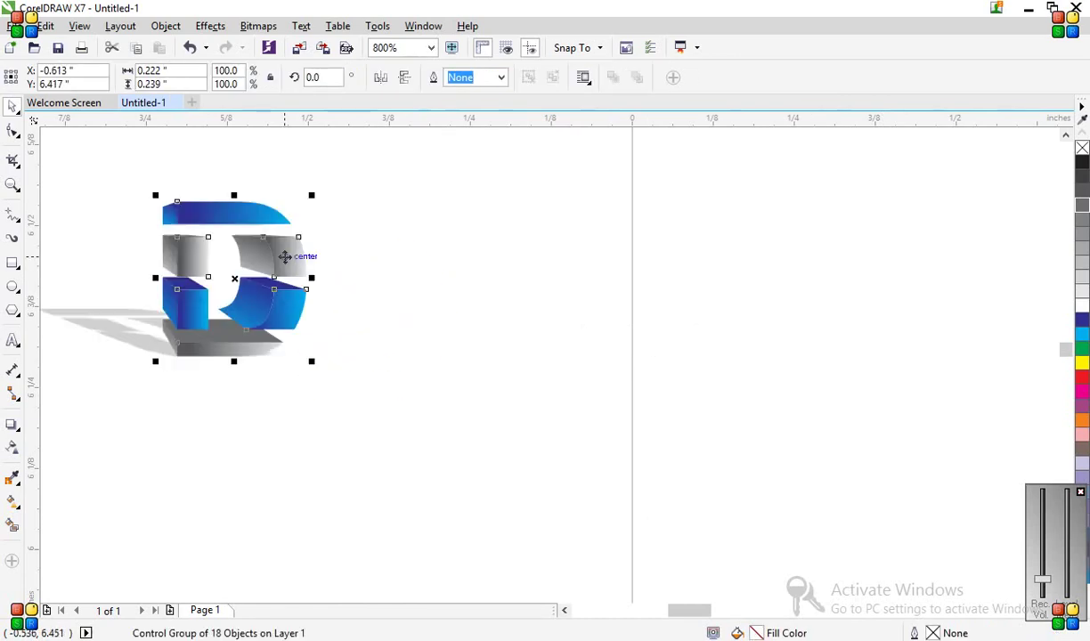
key(shift+F2)
click(425, 256)
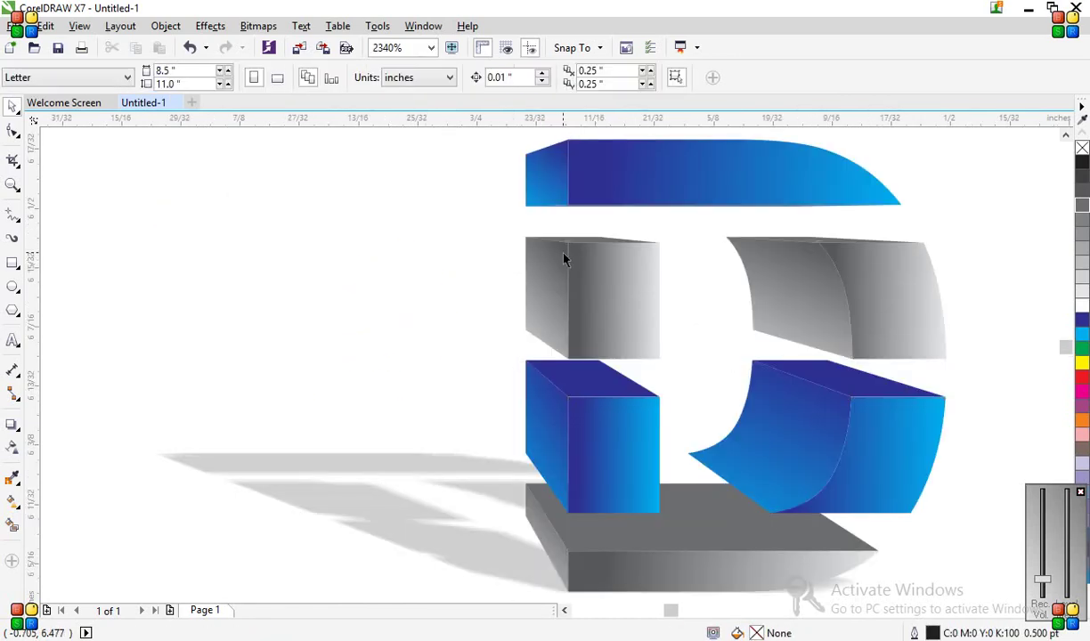
Inspect the finished letter and its shadow in a full-screen preview and return to the normal view.
scroll(564, 258, down, 2)
scroll(563, 258, up, 2)
key(F9)
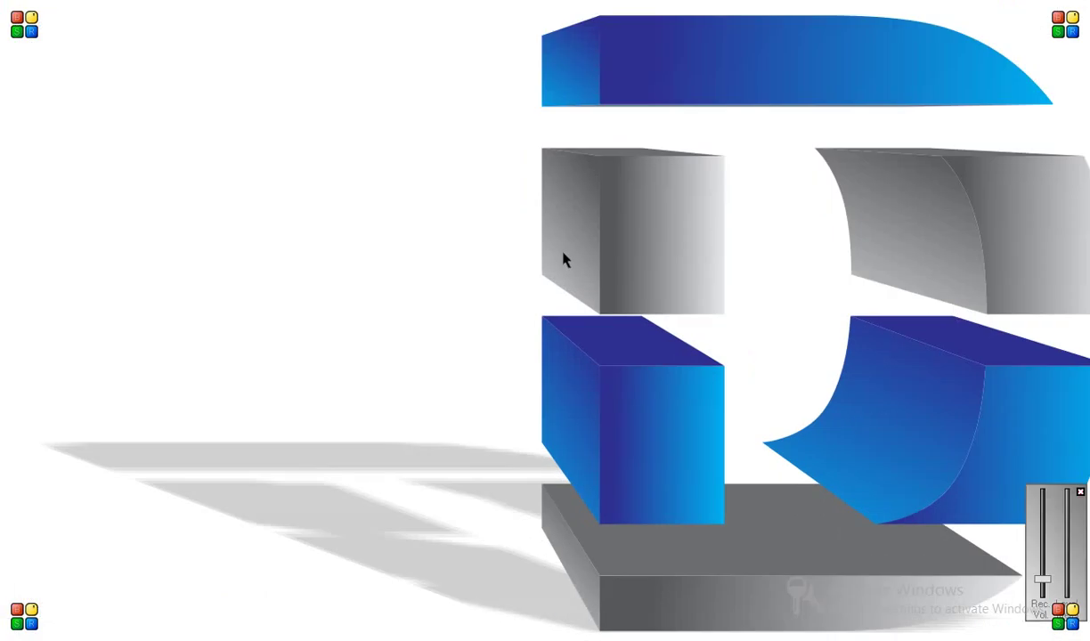
click(1083, 492)
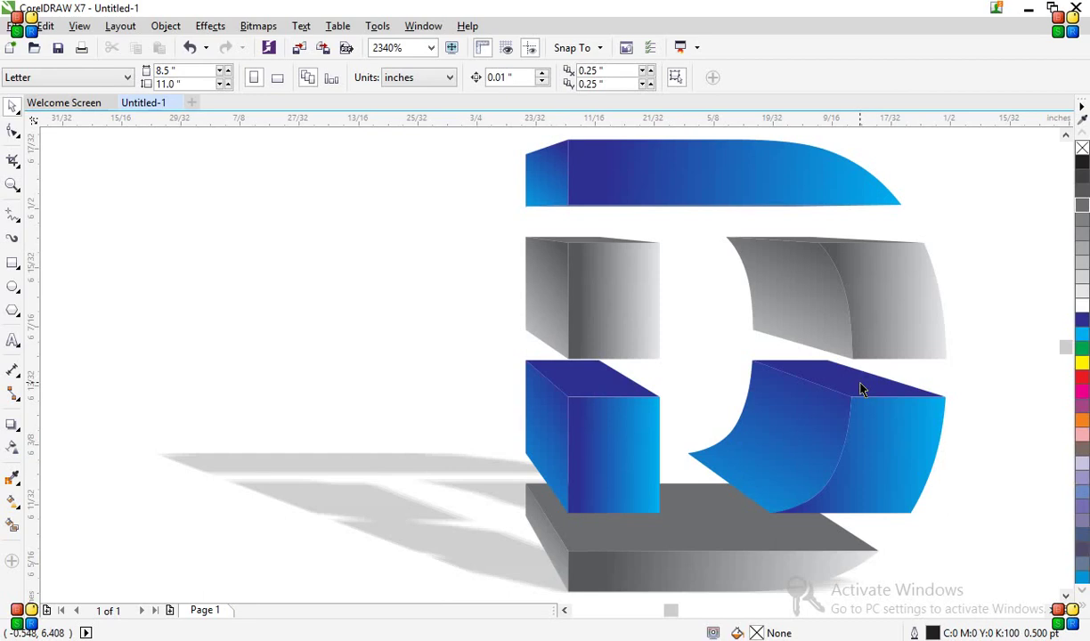
key(F9)
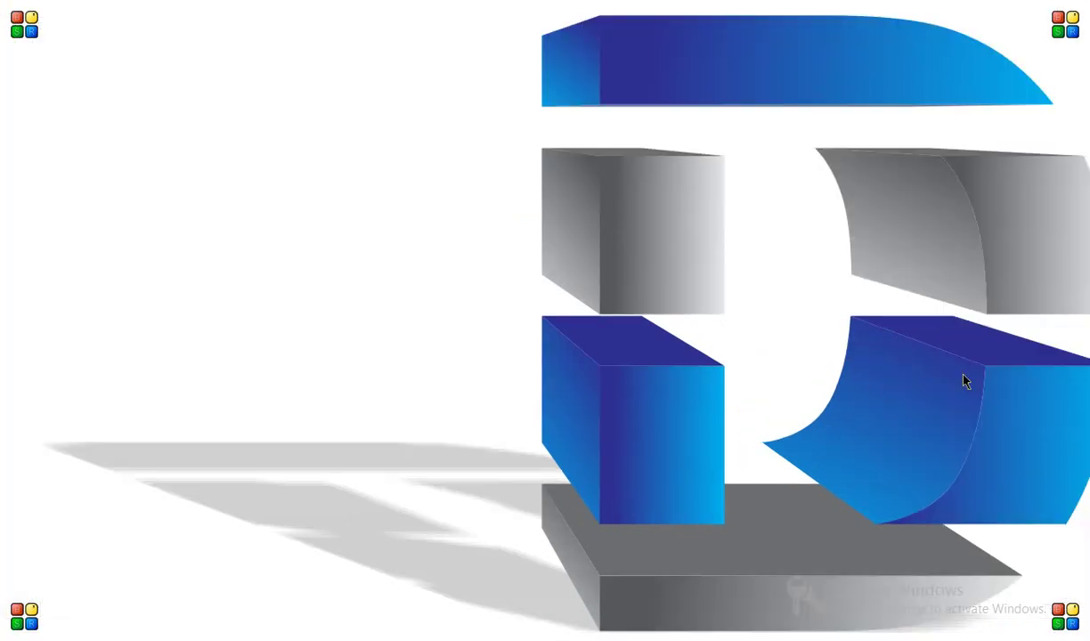
key(F9)
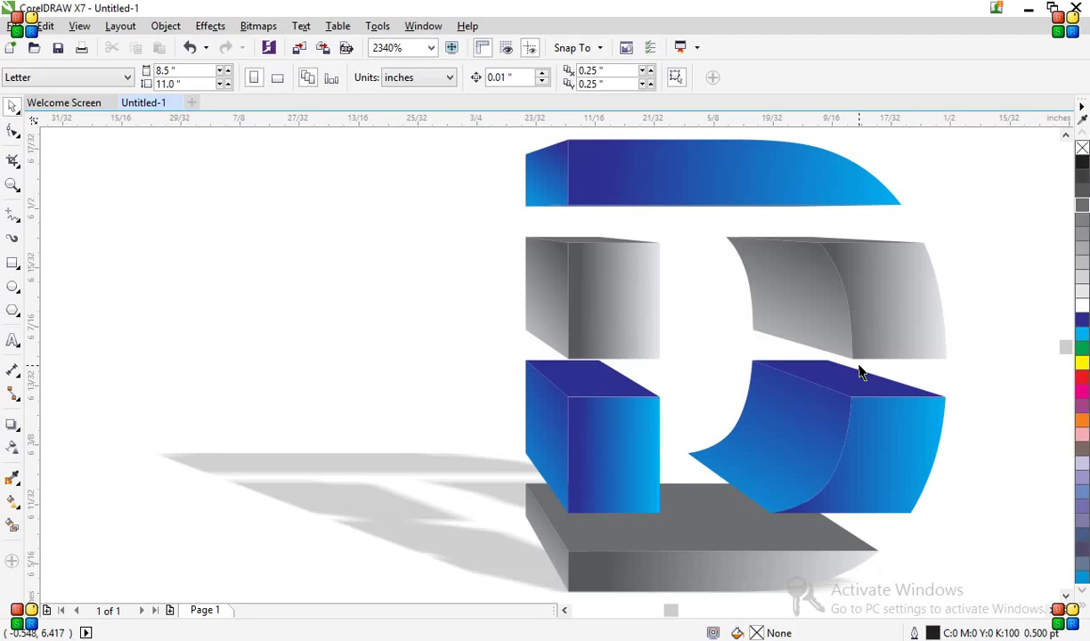
Shift the shadowed letter slightly left and up to about X -0.65, Y 6.42 inches, and activate the Rectangle tool.
drag(856, 345, 783, 330)
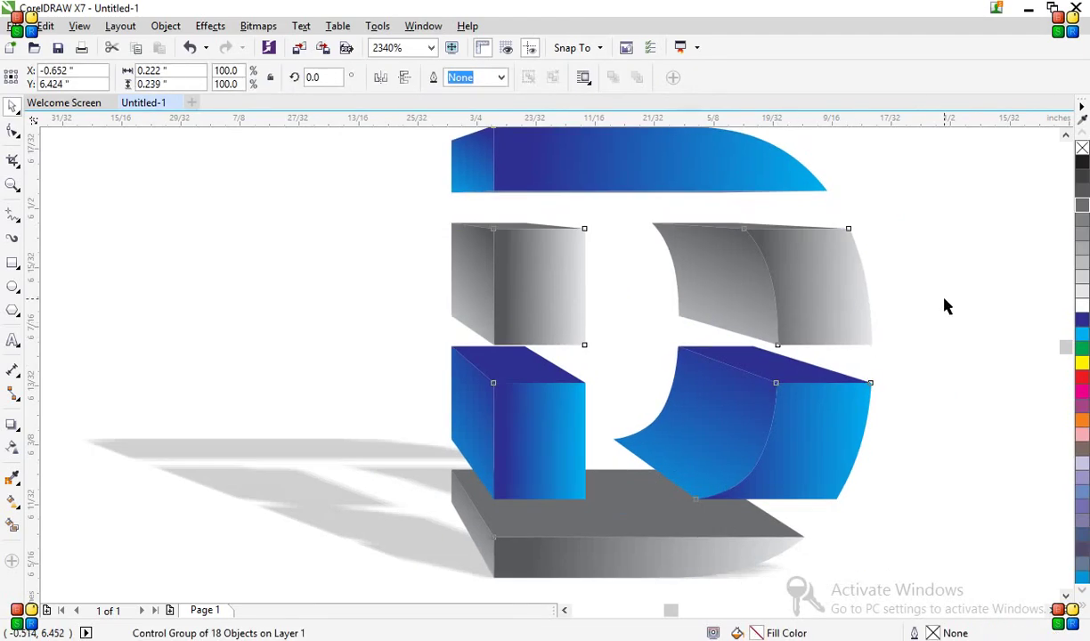
click(946, 306)
key(F4)
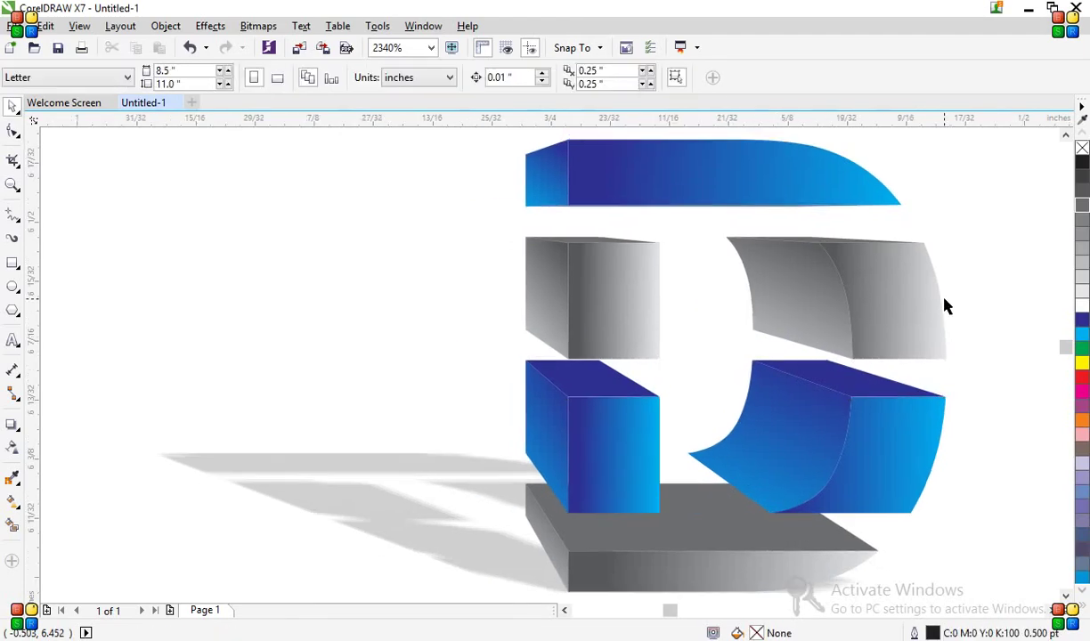
scroll(946, 306, down, 2)
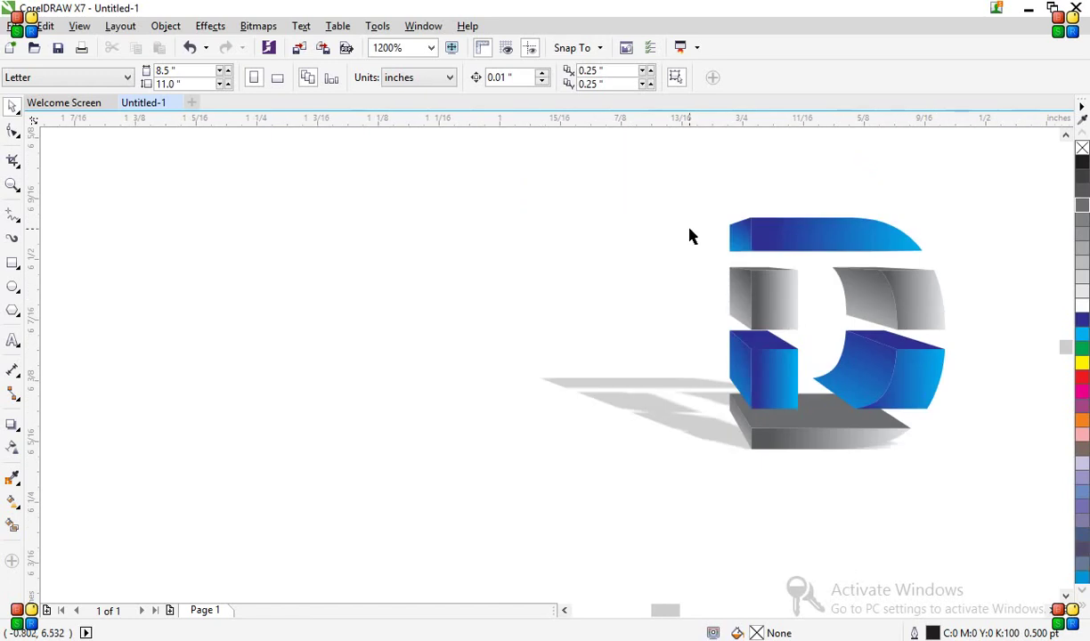
click(13, 262)
click(1029, 8)
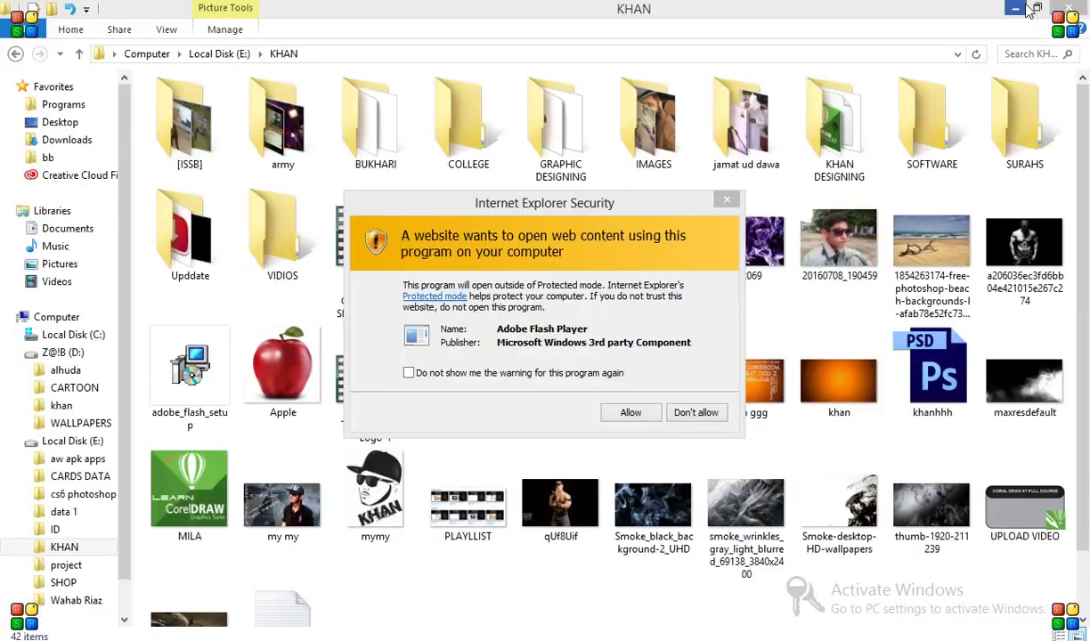
click(1018, 9)
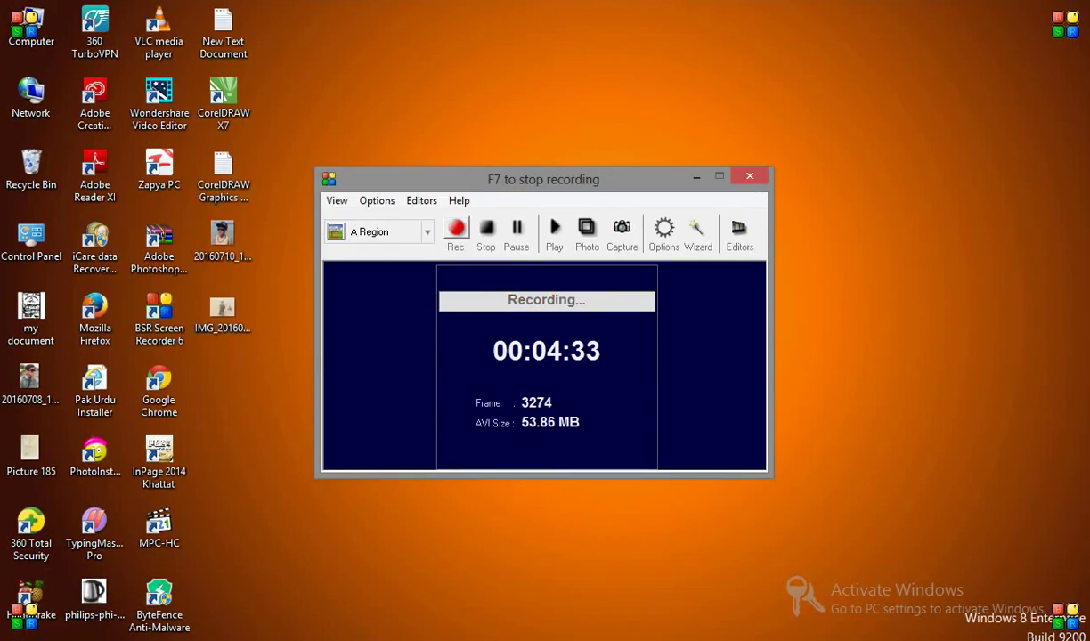
key(alt+Tab)
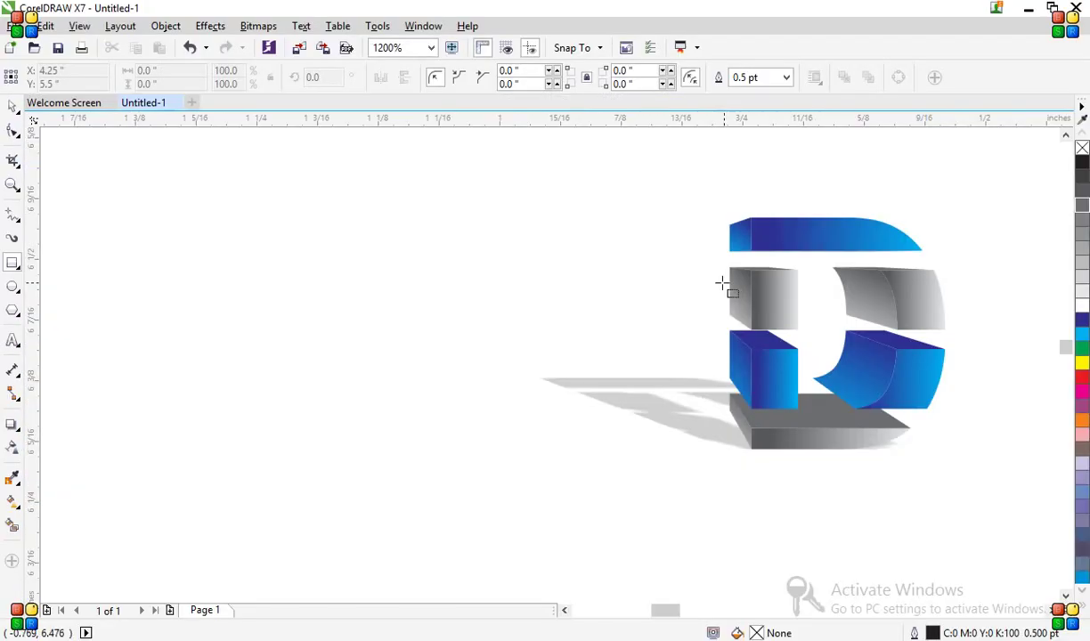
Draw a rectangle about 0.70 by 0.42 inches around the letter and its shadow and fill it with 90% black.
mouse_move(454, 142)
mouse_down()
mouse_move(562, 197)
mouse_move(1000, 581)
mouse_move(1029, 530)
mouse_move(992, 552)
mouse_up()
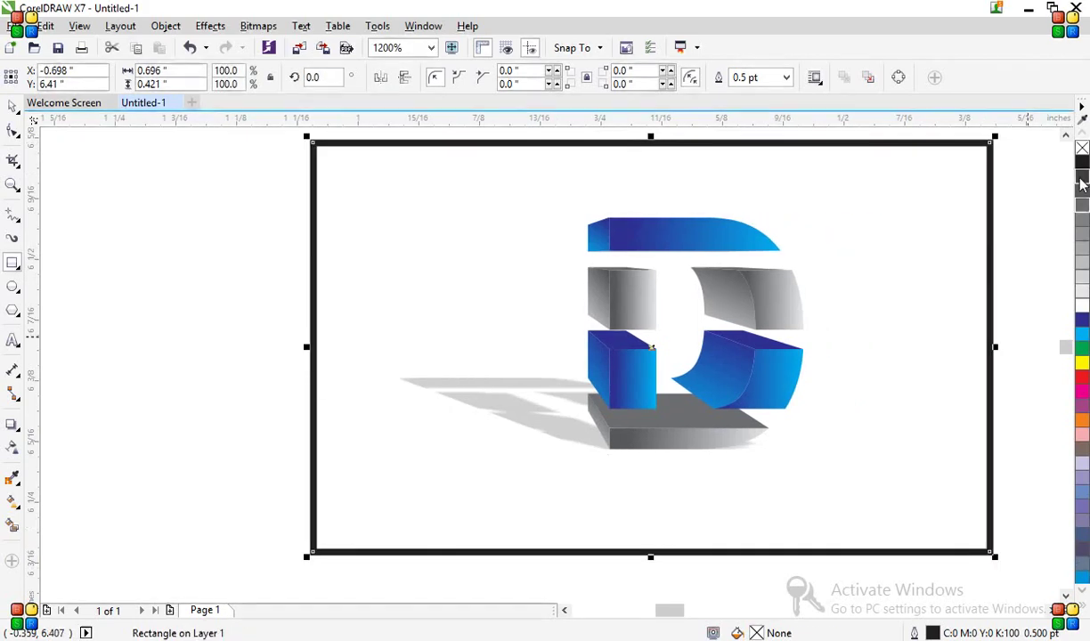
click(1083, 178)
Change the rectangle's fill to an elliptical fountain fill running from a white center to dark grey edges.
click(13, 505)
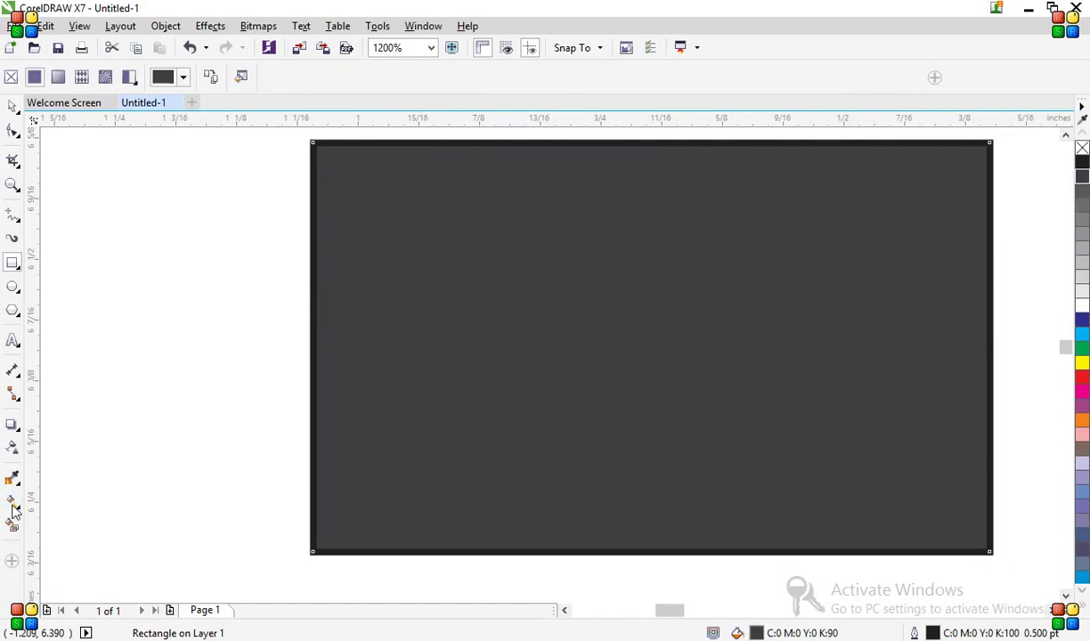
click(58, 78)
click(235, 79)
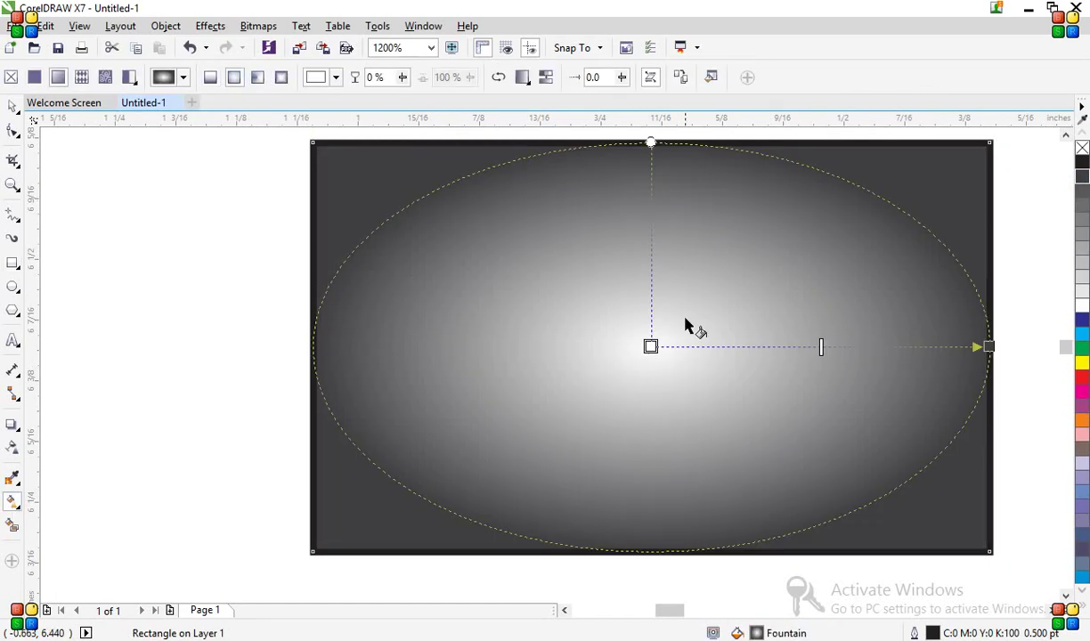
Remove the background rectangle's outline and send it behind the letter and its shadow.
key(space)
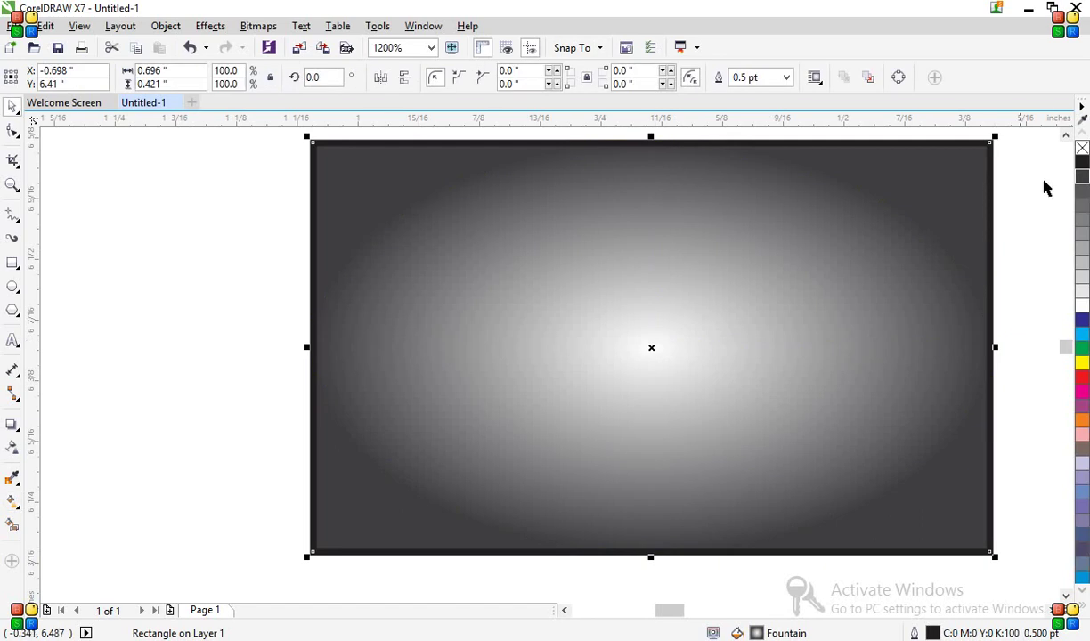
right_click(1082, 149)
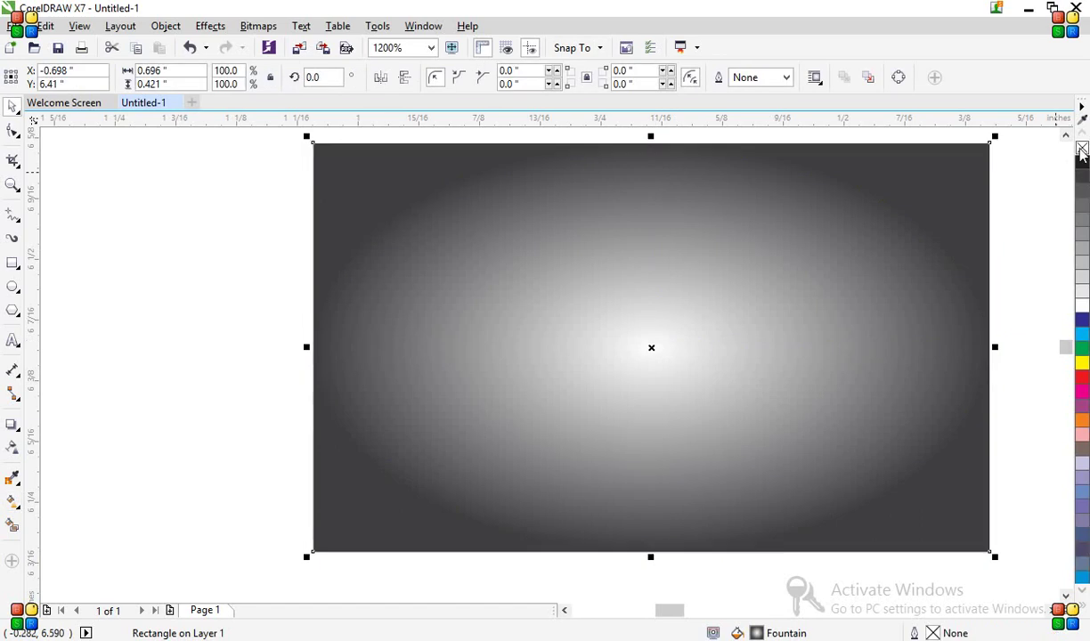
key(shift+Page_Down)
key(shift+F2)
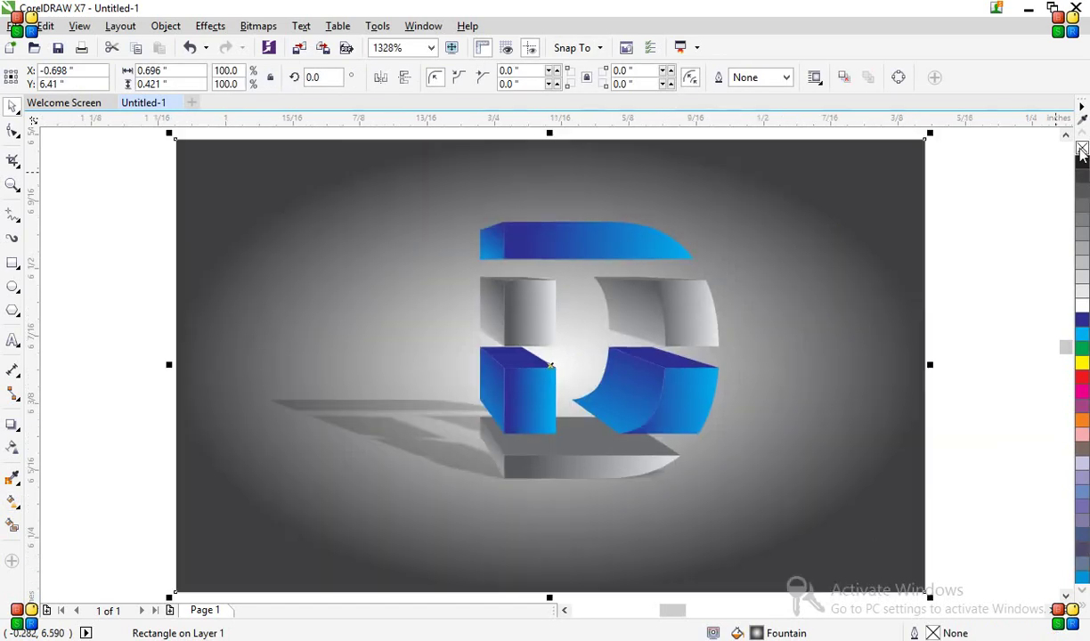
click(997, 337)
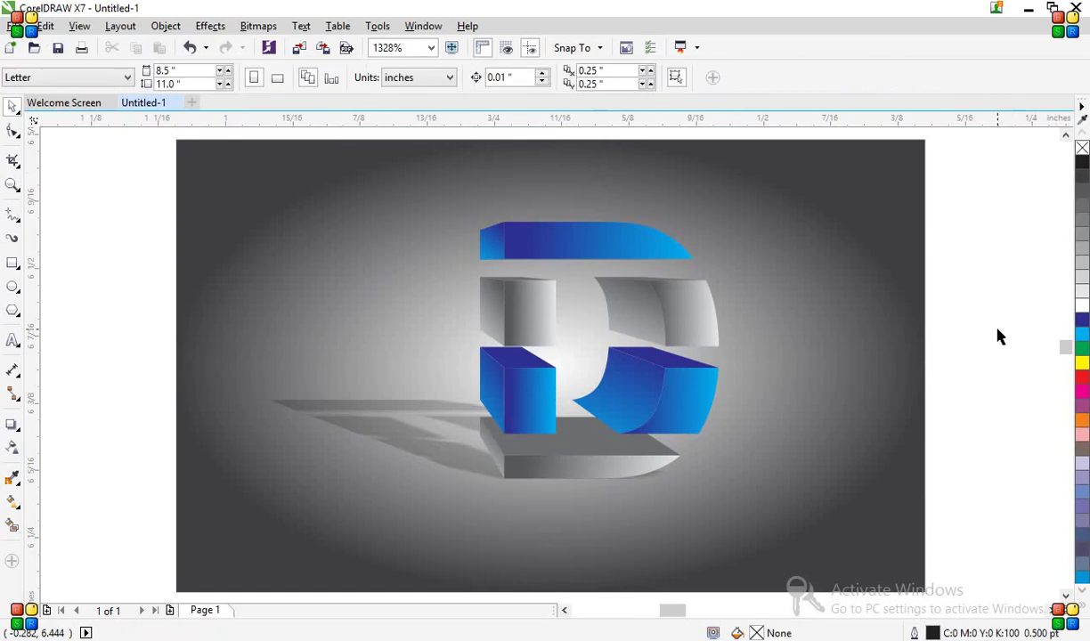
Enlarge the background's elliptical fountain fill by extending its dark grey end past the rectangle's right edge.
click(771, 356)
key(g)
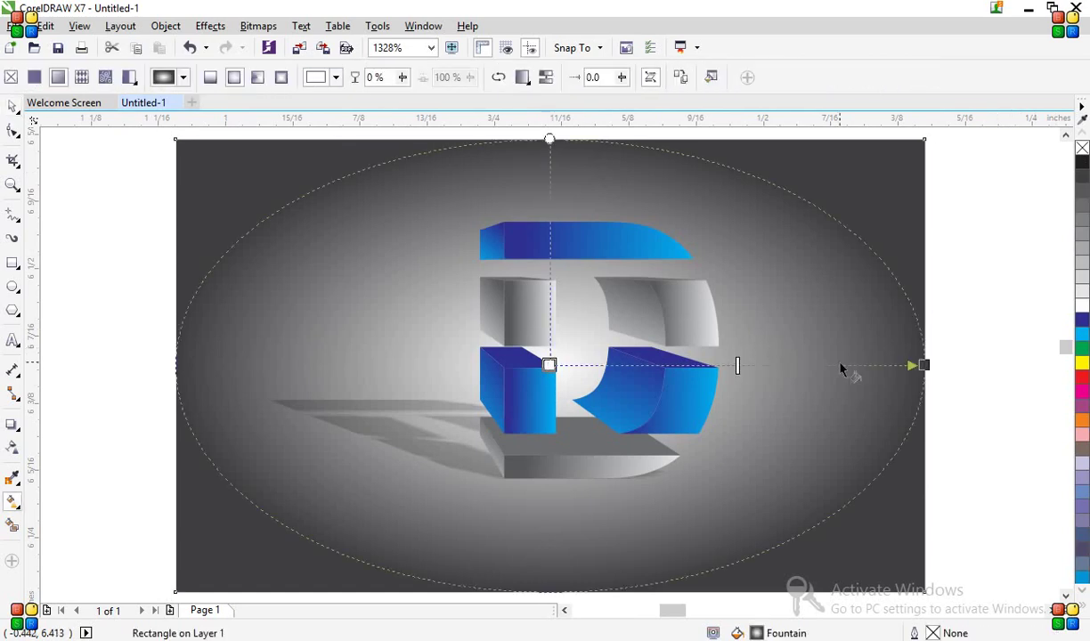
drag(924, 365, 993, 357)
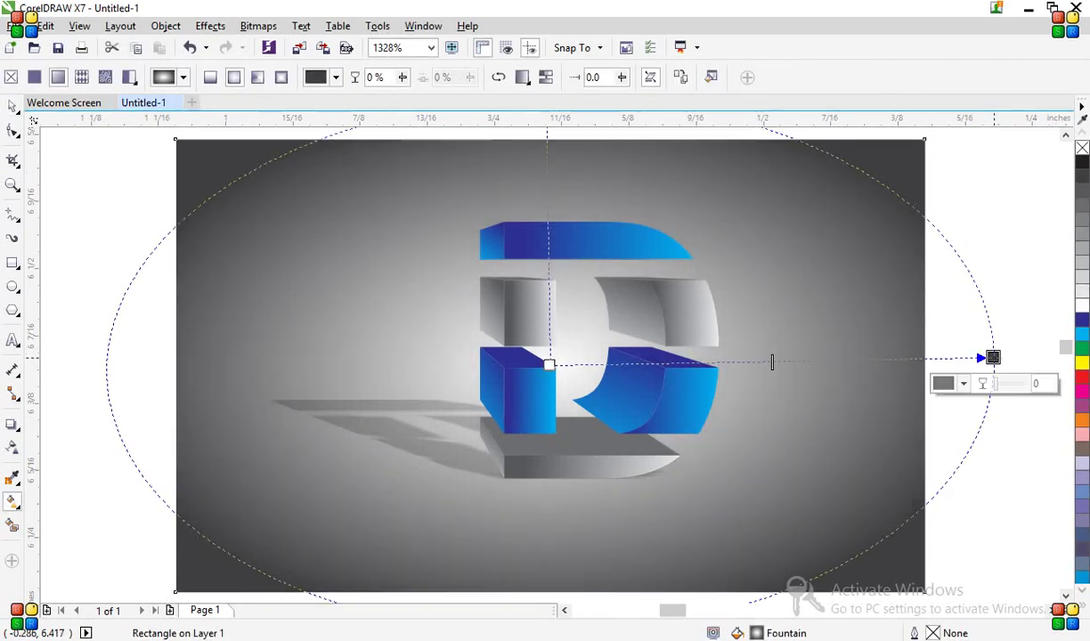